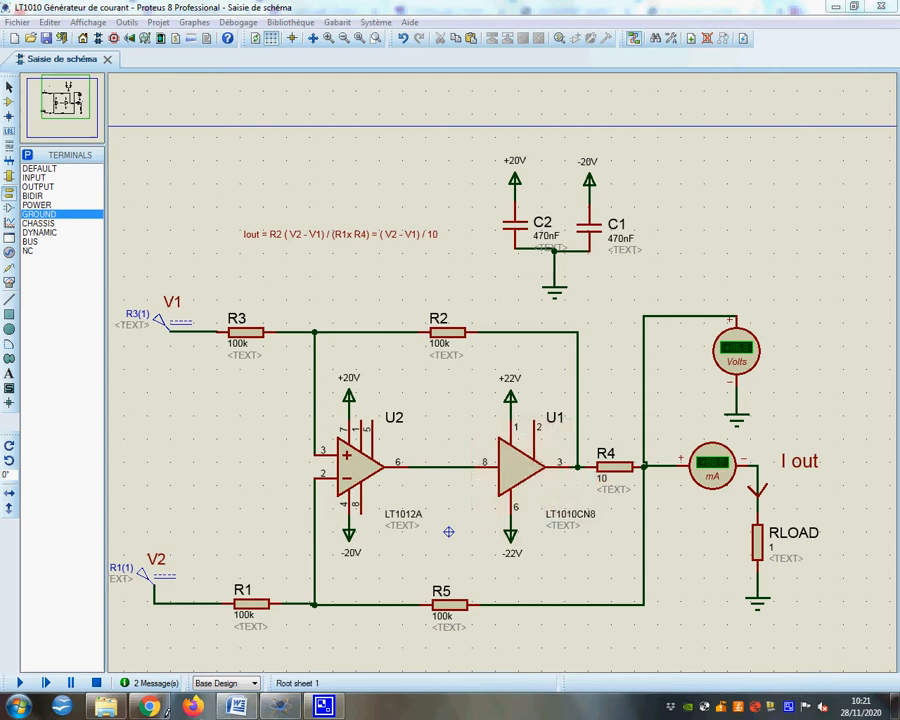
- Look up the LT1010's absolute maximum output current and supply voltage in its PDF datasheet in Chrome, returning to the Proteus schematic
{"action": "left_click", "coordinate": [148, 707]}
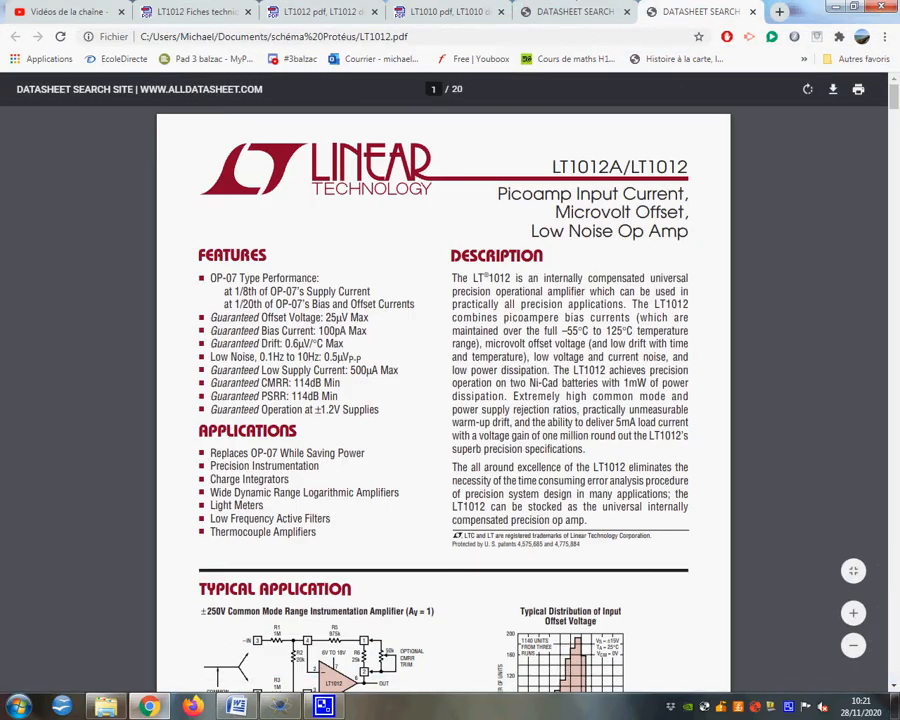
{"action": "left_click", "coordinate": [572, 9]}
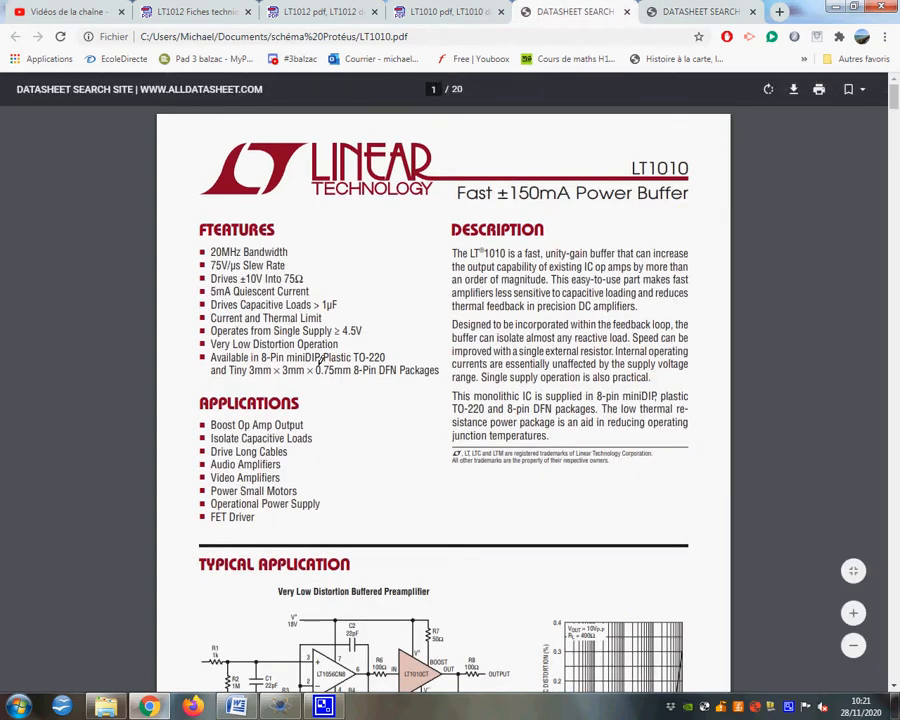
{"action": "scroll", "coordinate": [319, 377], "scroll_direction": "down", "scroll_amount": 5}
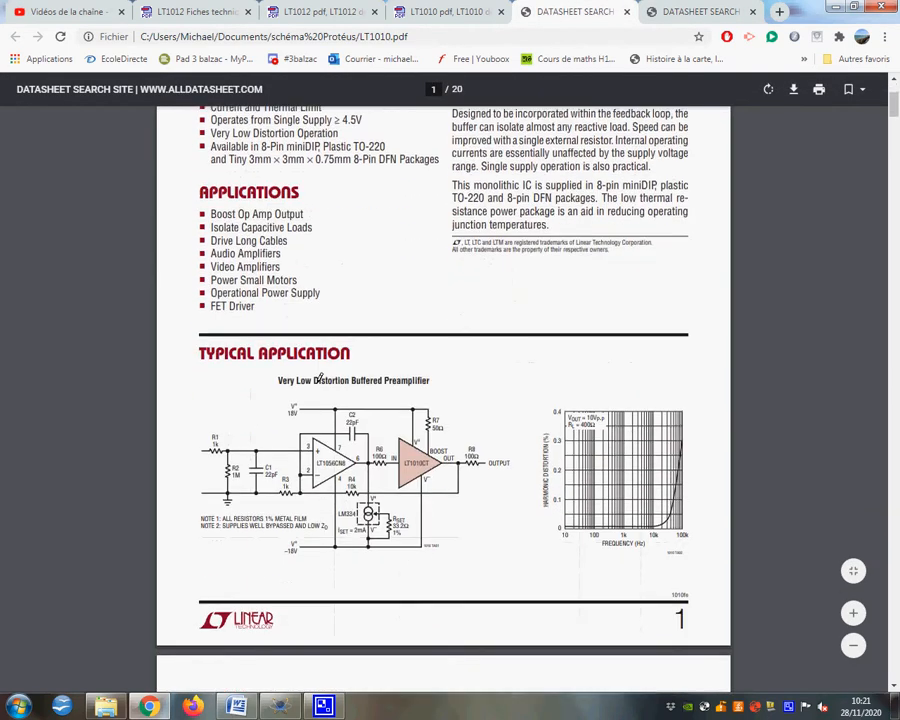
{"action": "scroll", "coordinate": [319, 377], "scroll_direction": "down", "scroll_amount": 2}
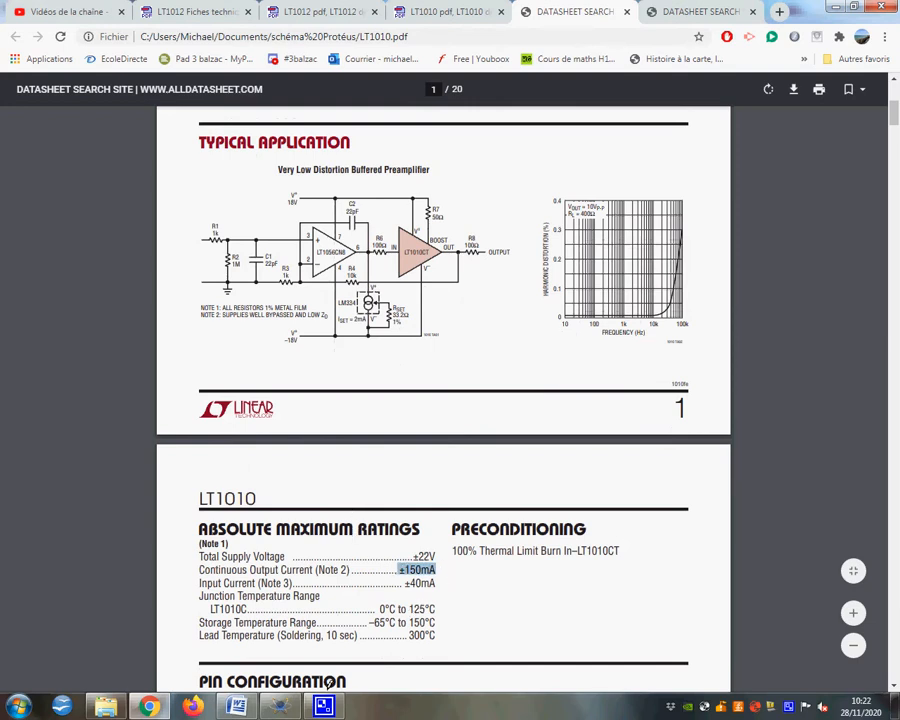
{"action": "left_click", "coordinate": [323, 706]}
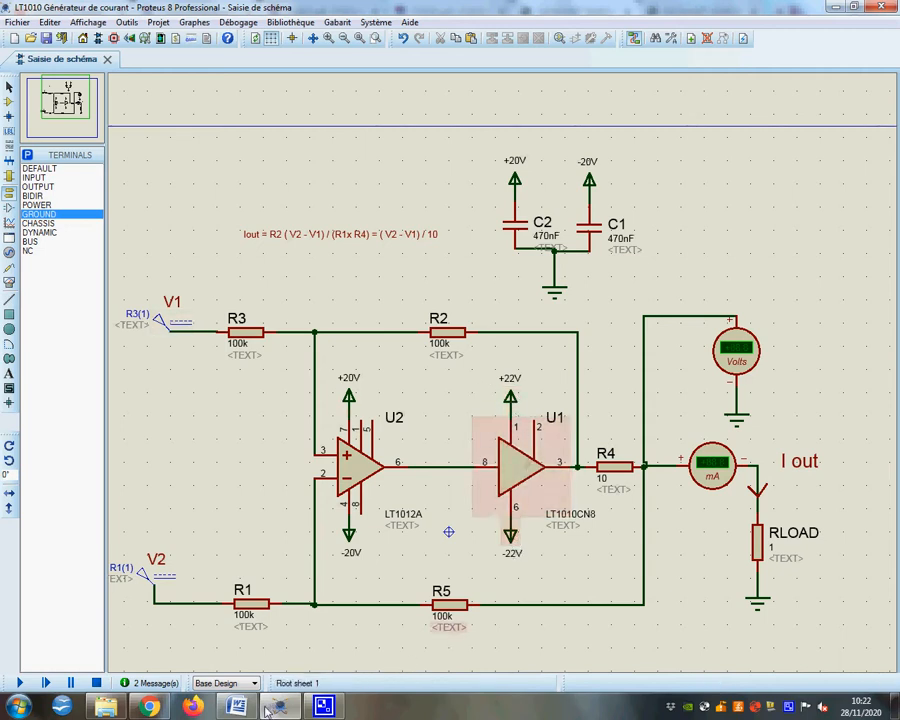
{"action": "left_click", "coordinate": [163, 710]}
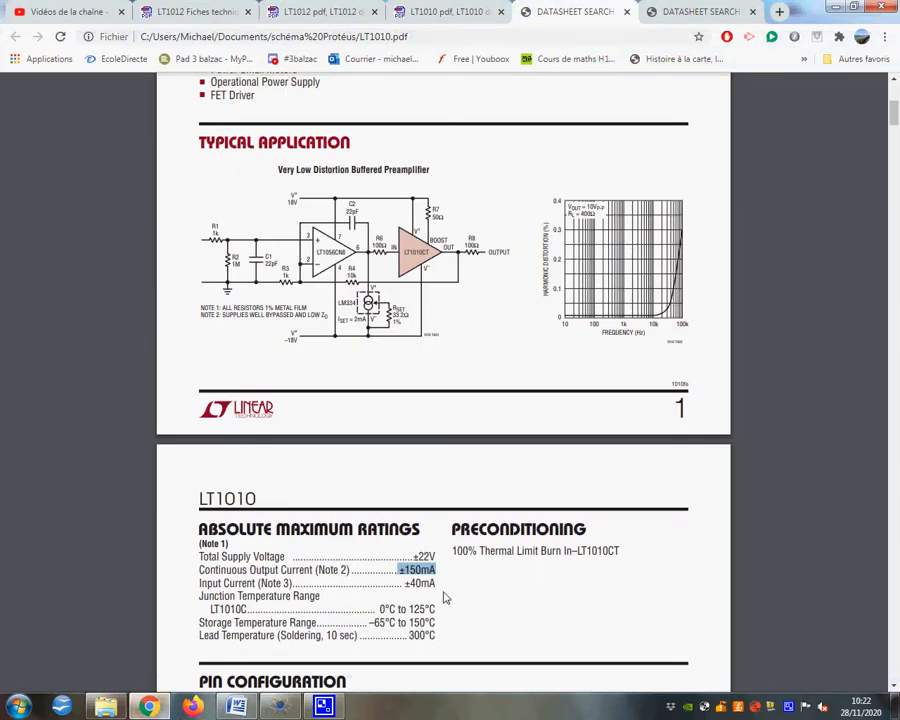
{"action": "left_click_drag", "start_coordinate": [413, 555], "coordinate": [434, 559]}
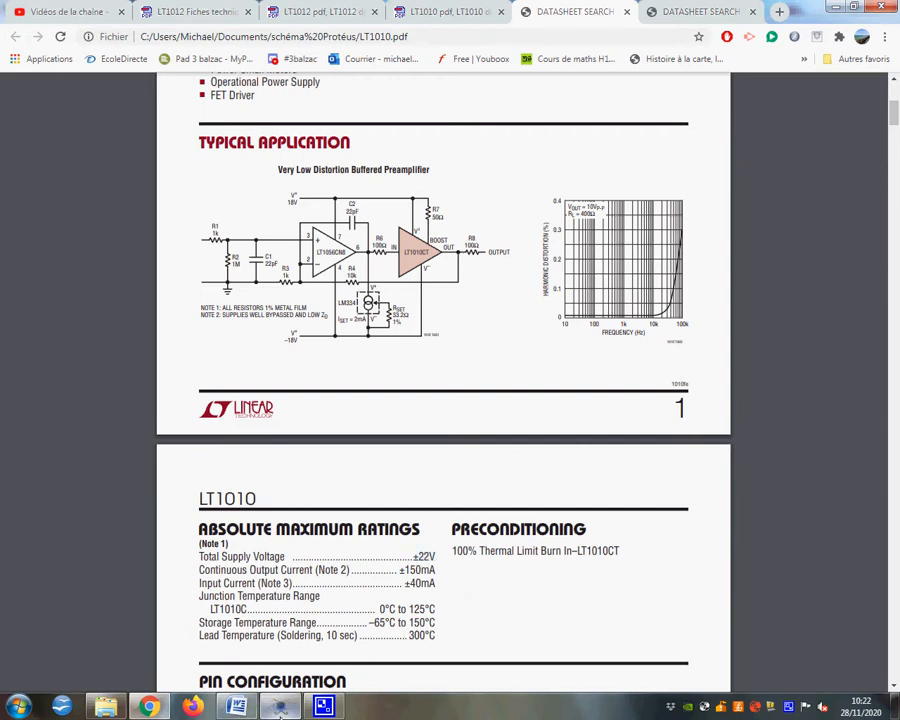
{"action": "left_click", "coordinate": [280, 707]}
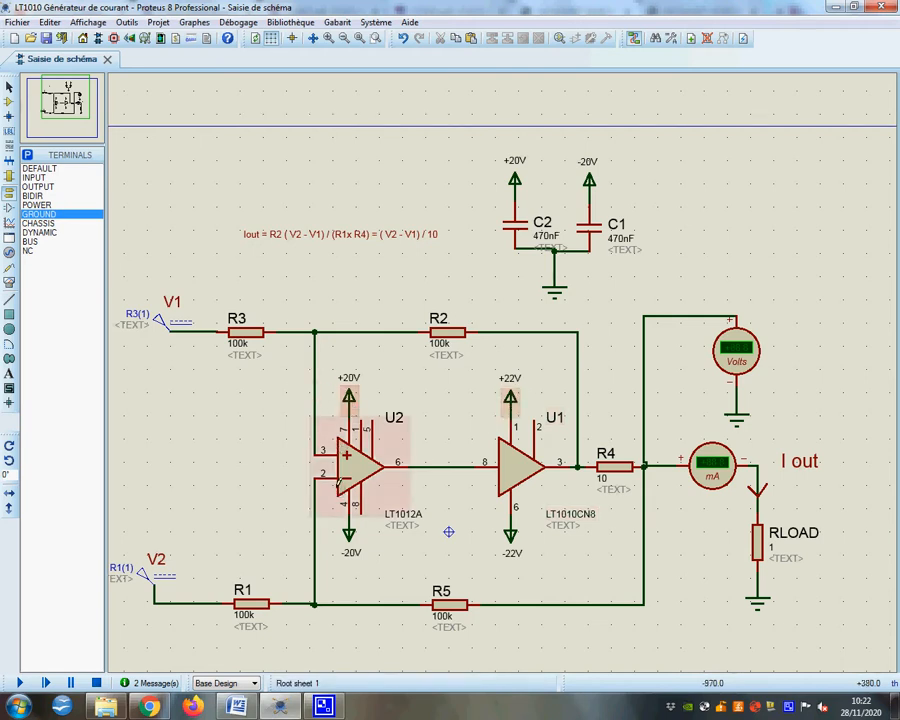
- Look up the LT1012's absolute maximum supply voltage in its PDF datasheet in Chrome and return to the Proteus schematic
{"action": "key", "text": "alt+Tab"}
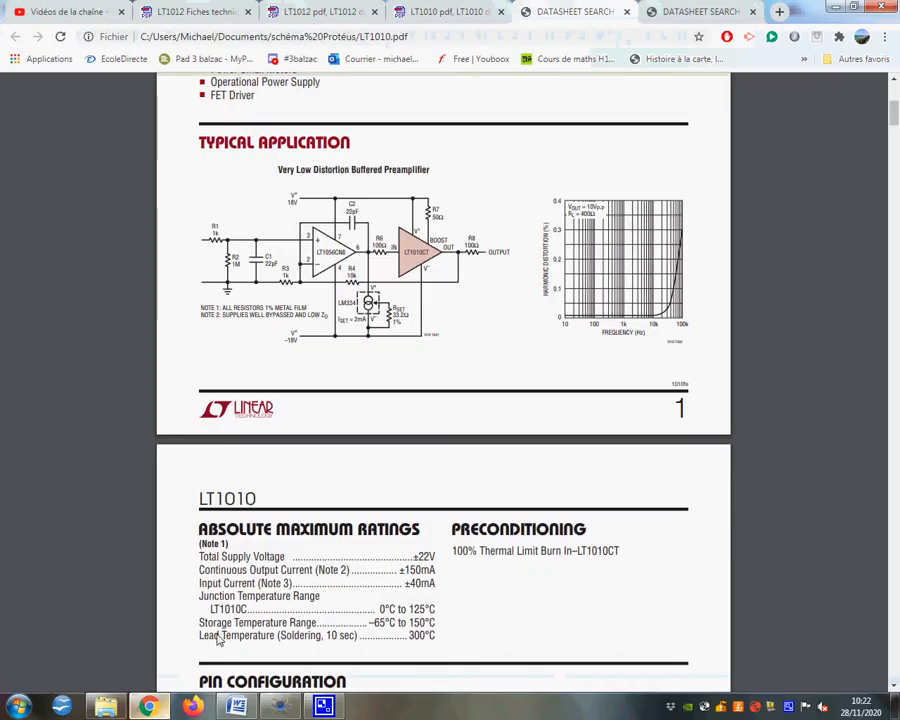
{"action": "left_click", "coordinate": [660, 17]}
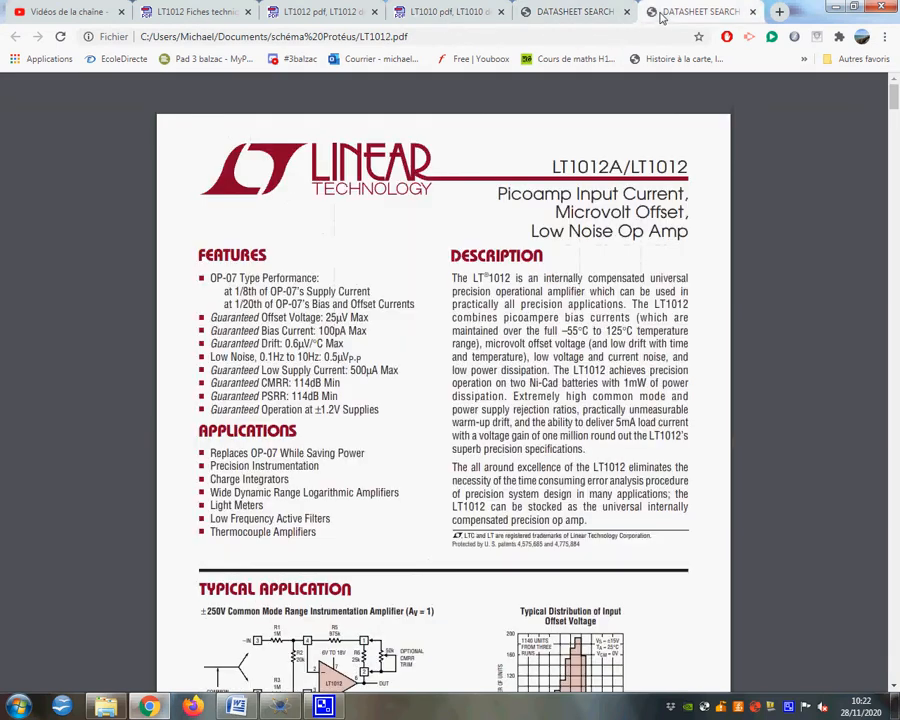
{"action": "scroll", "coordinate": [557, 312], "scroll_direction": "down", "scroll_amount": 1}
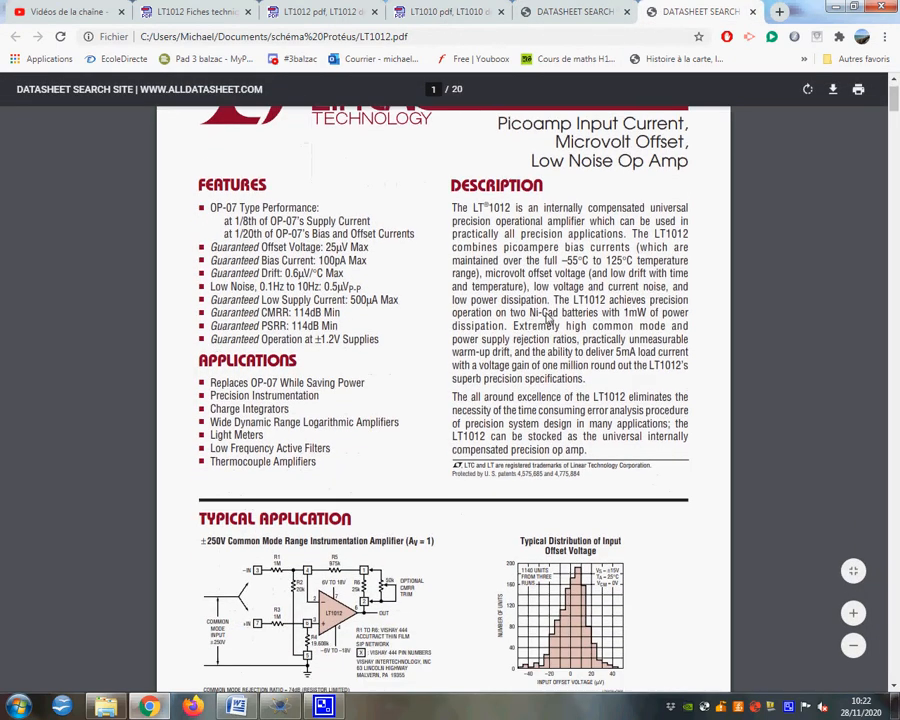
{"action": "scroll", "coordinate": [220, 305], "scroll_direction": "down", "scroll_amount": 2}
{"action": "scroll", "coordinate": [308, 430], "scroll_direction": "down", "scroll_amount": 3}
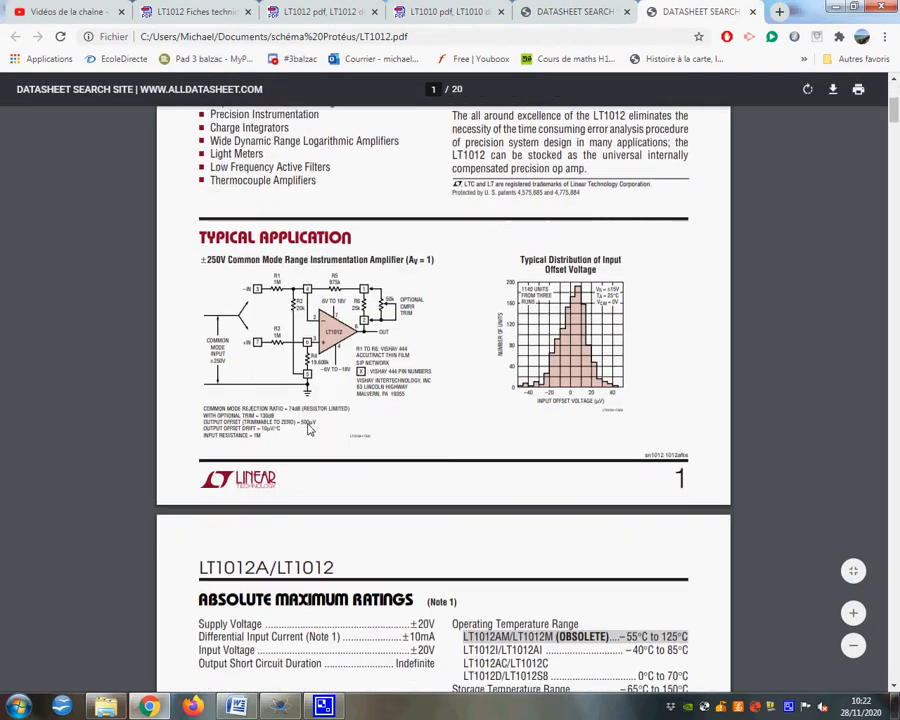
{"action": "left_click_drag", "start_coordinate": [408, 491], "coordinate": [438, 486]}
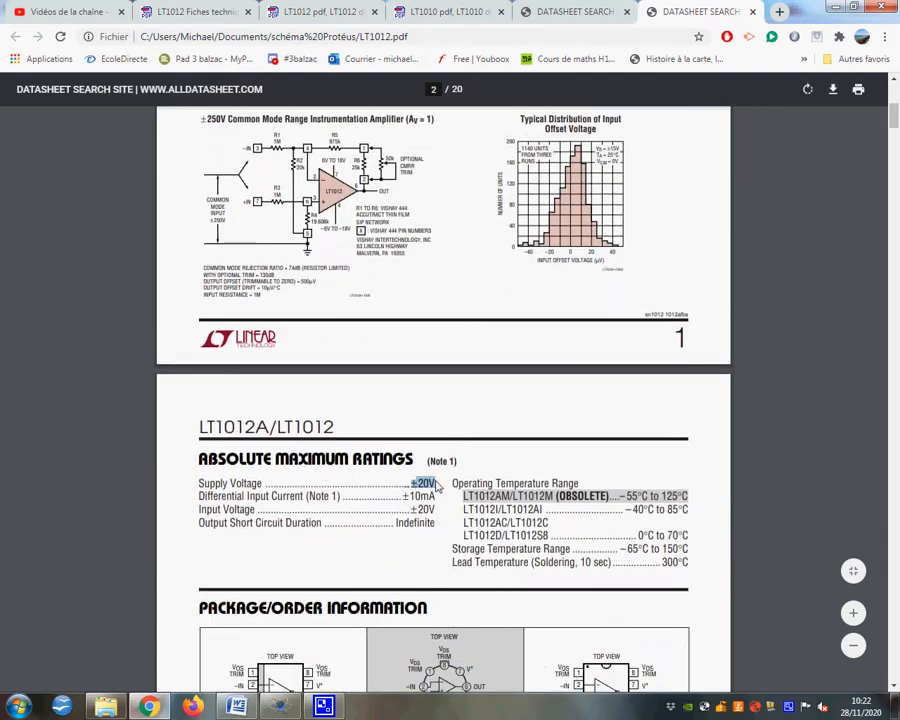
{"action": "left_click", "coordinate": [322, 706]}
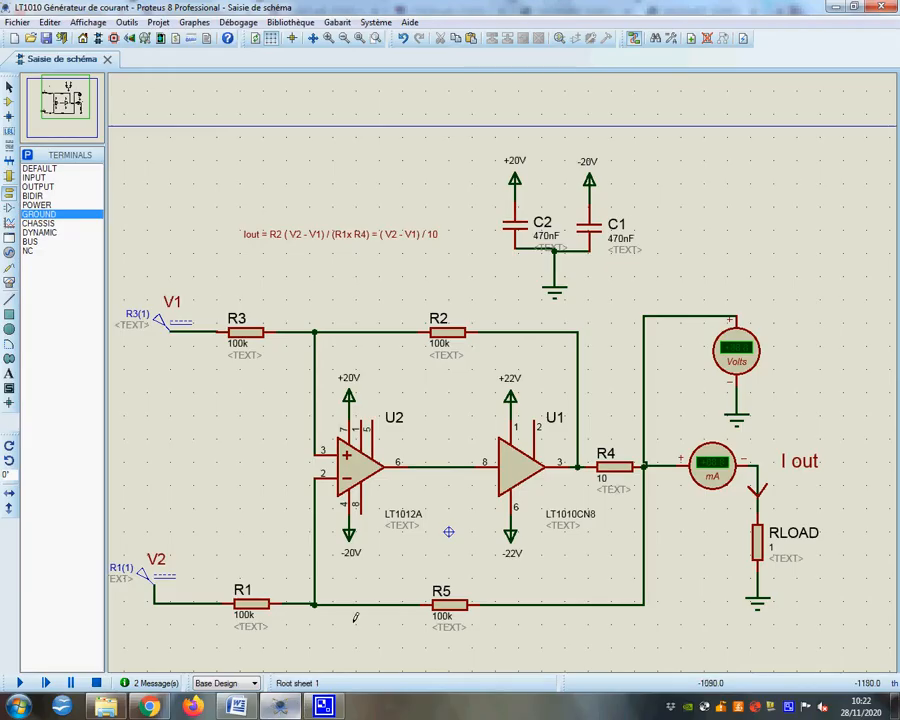
- Change the label of the positive supply terminal on the U1 buffer to +20V
{"action": "right_click", "coordinate": [525, 393]}
{"action": "left_click", "coordinate": [567, 414]}
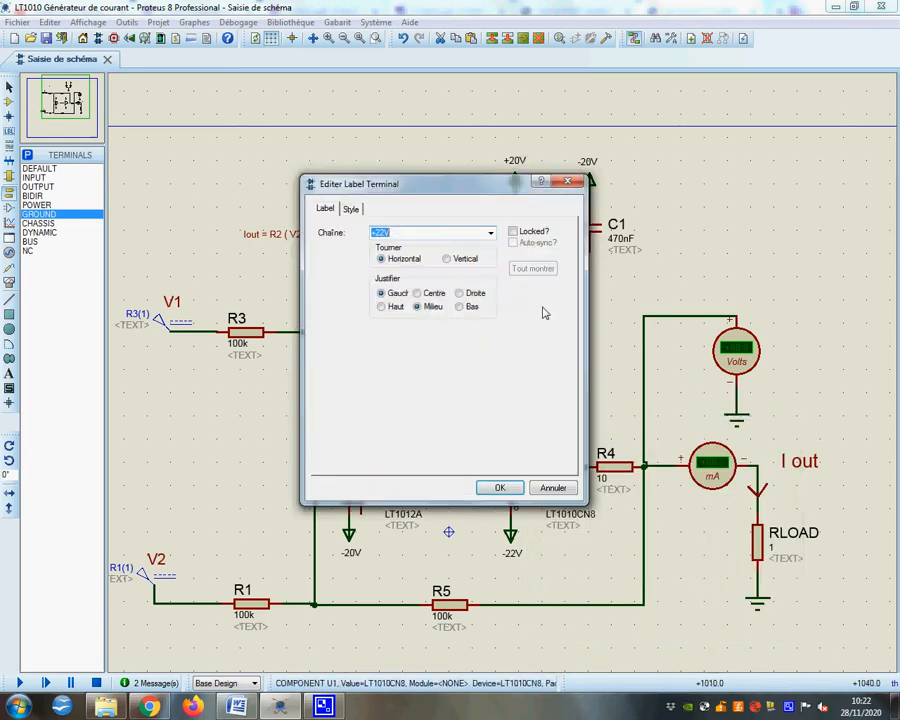
{"action": "left_click", "coordinate": [491, 233]}
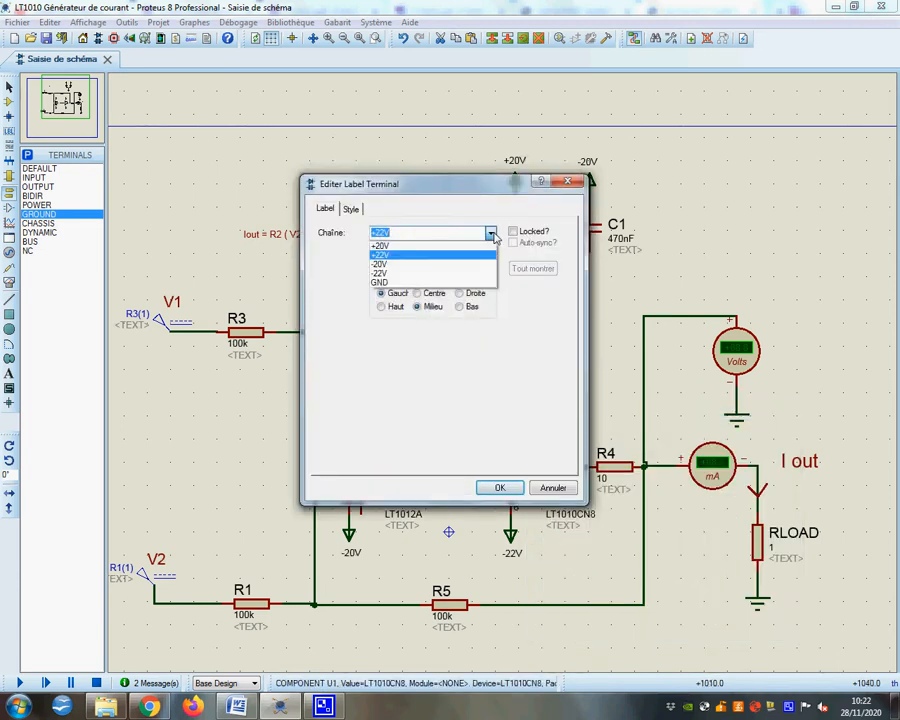
{"action": "left_click", "coordinate": [395, 243]}
{"action": "left_click", "coordinate": [500, 487]}
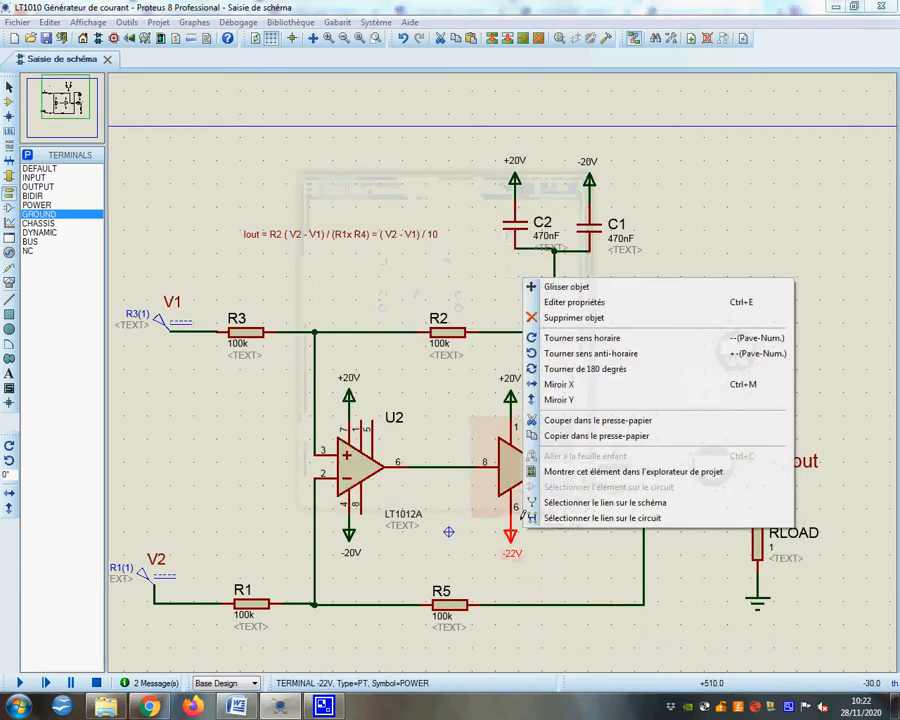
- Change the label of the negative supply terminal on the U1 buffer to -20V
{"action": "right_click", "coordinate": [520, 528]}
{"action": "left_click", "coordinate": [562, 301]}
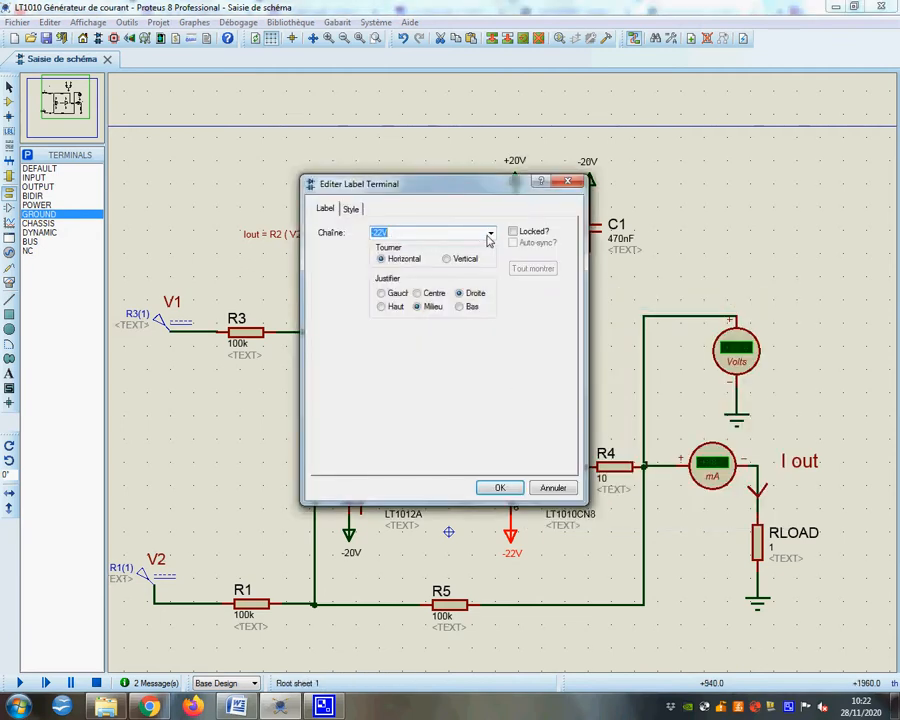
{"action": "left_click", "coordinate": [491, 233]}
{"action": "left_click", "coordinate": [400, 254]}
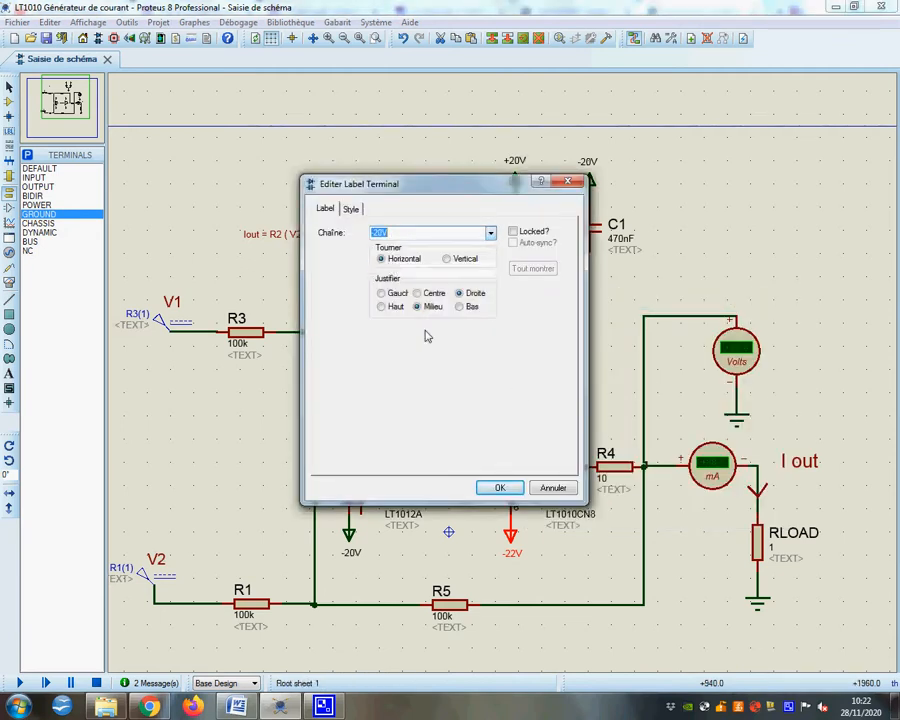
{"action": "left_click", "coordinate": [494, 487]}
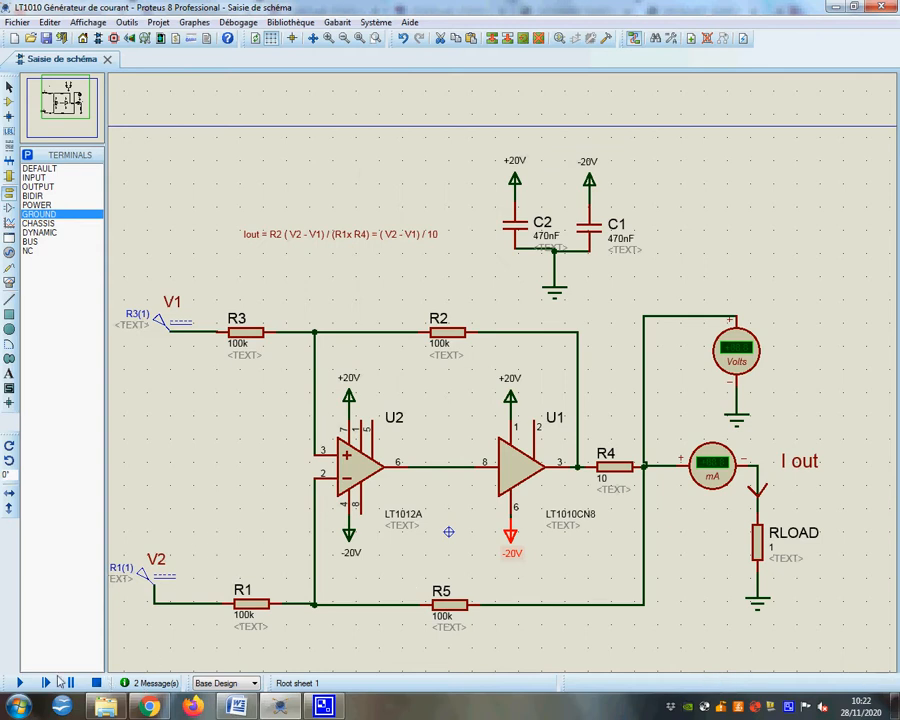
- Simulate the circuit to read the output meters, and check the DC voltages set on the V2 and V1 generators
{"action": "left_click", "coordinate": [20, 683]}
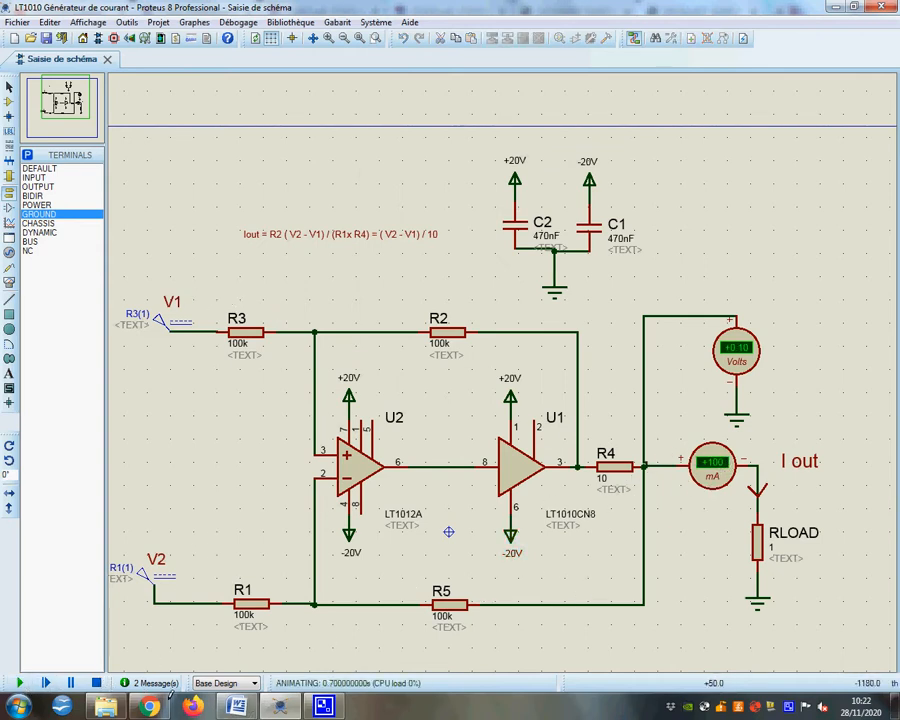
{"action": "left_click", "coordinate": [97, 683]}
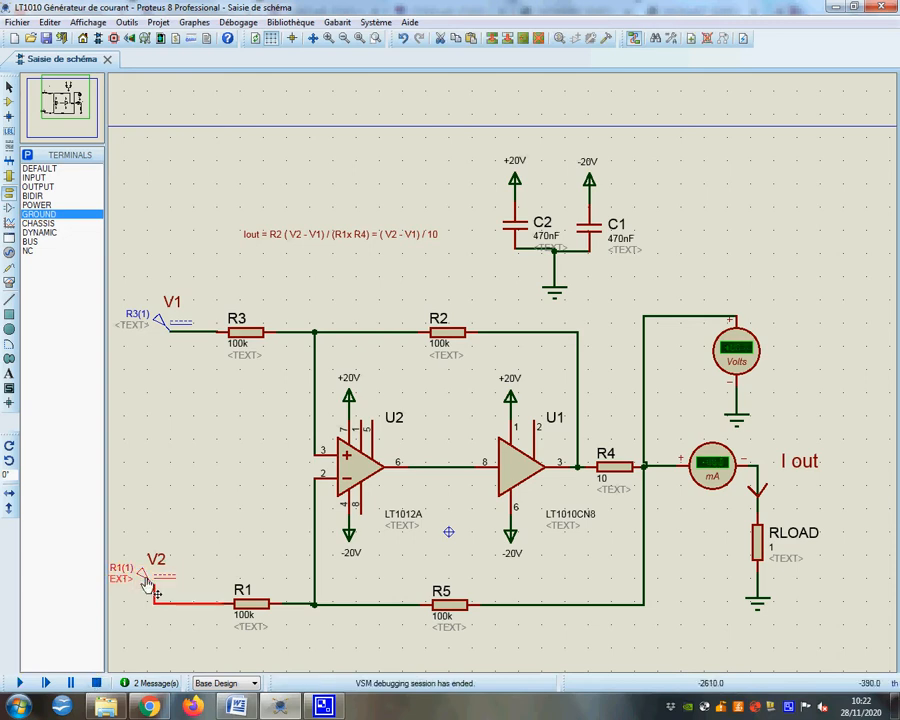
{"action": "double_click", "coordinate": [150, 573]}
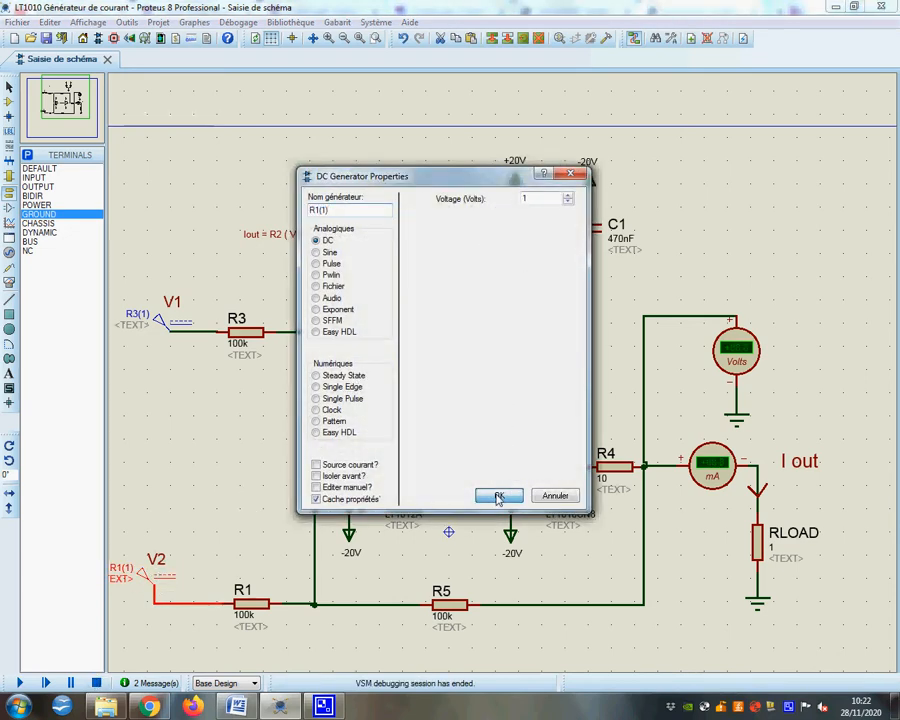
{"action": "left_click", "coordinate": [498, 495]}
{"action": "double_click", "coordinate": [153, 319]}
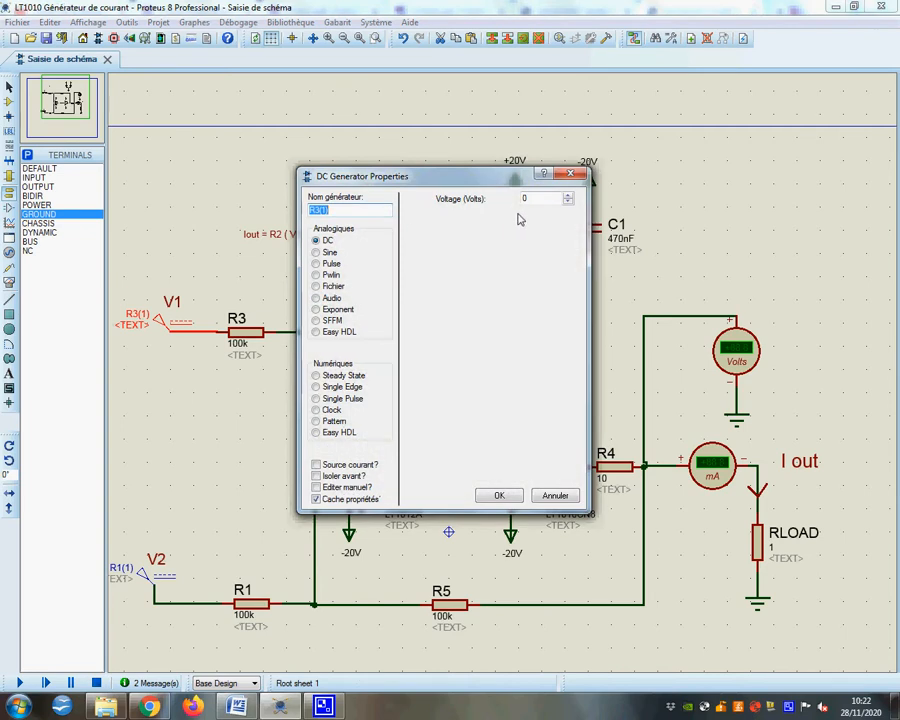
{"action": "left_click", "coordinate": [497, 495]}
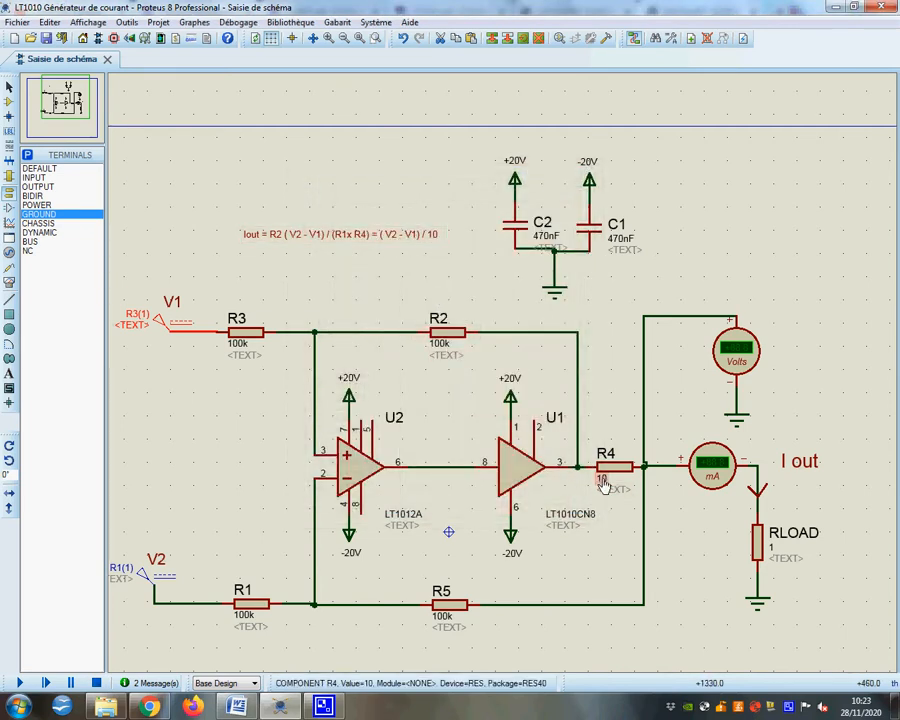
{"action": "left_click", "coordinate": [19, 683]}
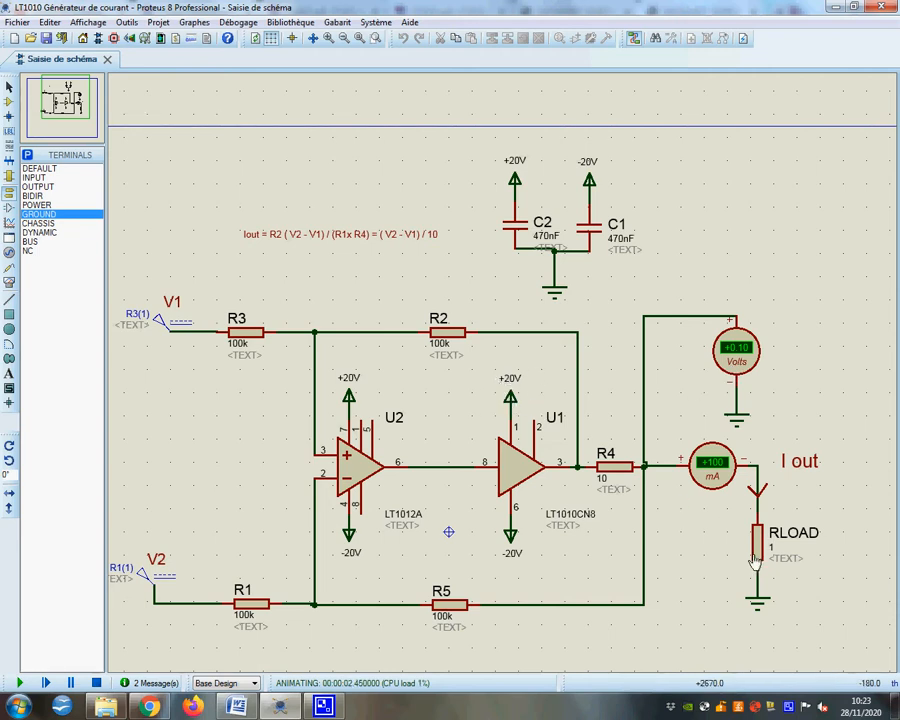
{"action": "left_click", "coordinate": [96, 683]}
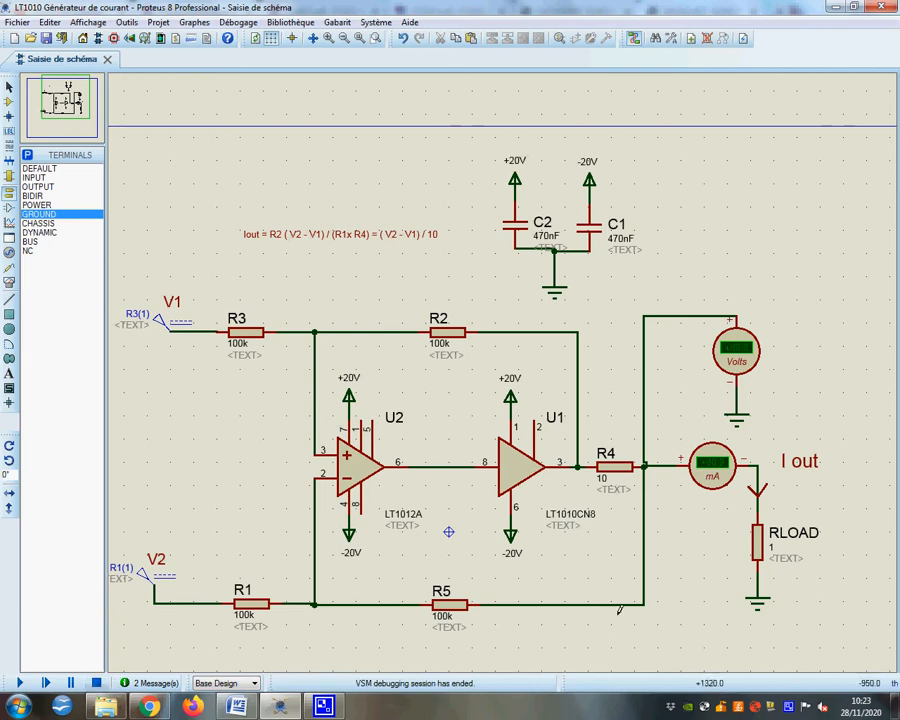
- Set the RLOAD resistance to 100 and run the simulation
{"action": "right_click", "coordinate": [757, 556]}
{"action": "left_click", "coordinate": [520, 181]}
{"action": "key", "text": "Tab"}
{"action": "type", "text": "100"}
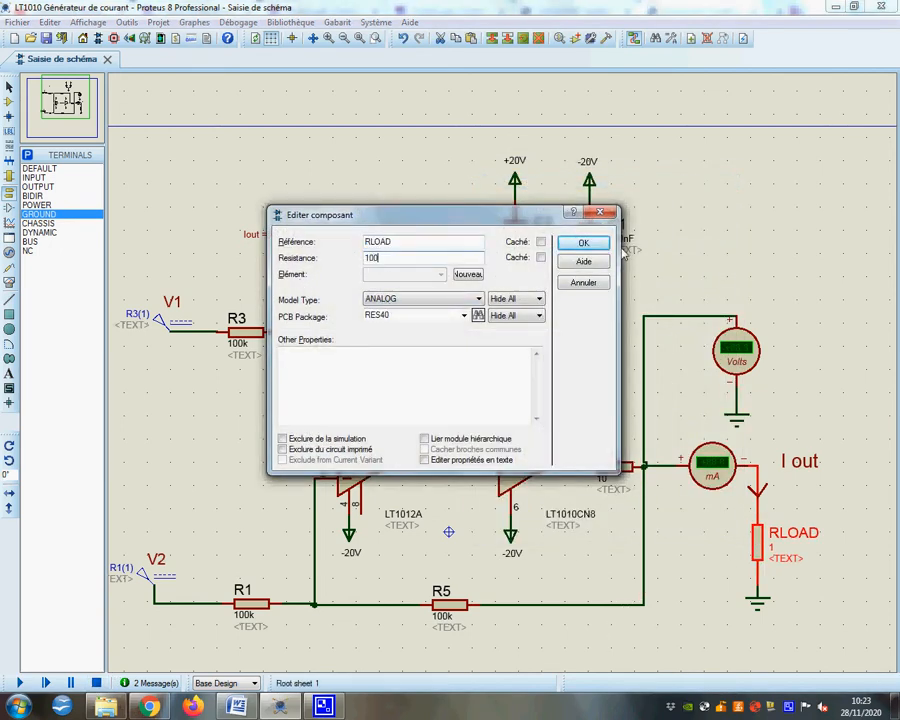
{"action": "left_click", "coordinate": [582, 244]}
{"action": "left_click", "coordinate": [19, 683]}
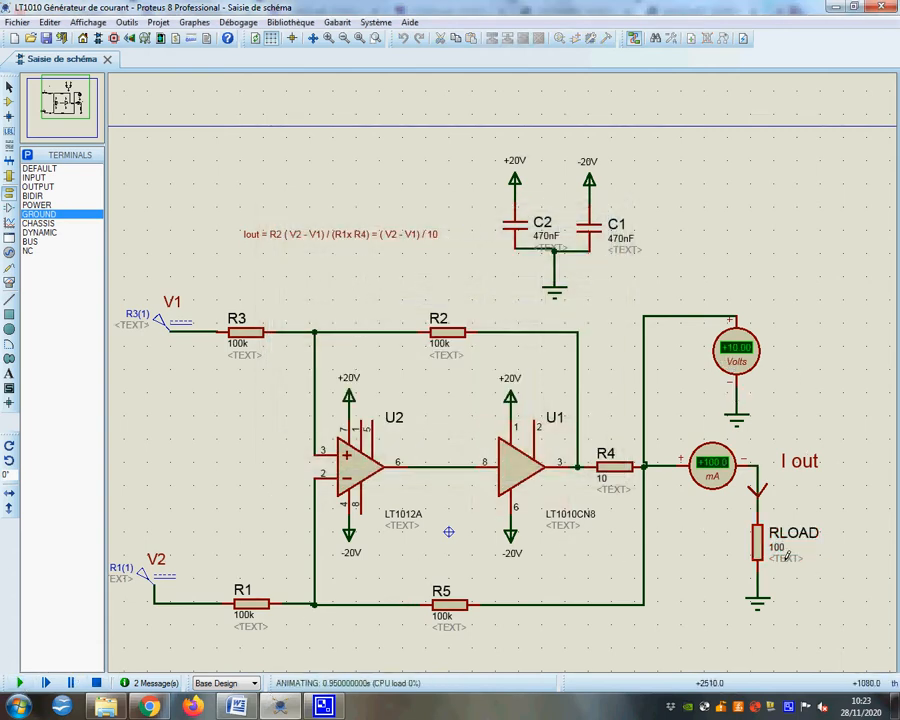
- Stop the simulation, set the RLOAD resistance to 133, and run it again
{"action": "right_click", "coordinate": [745, 540]}
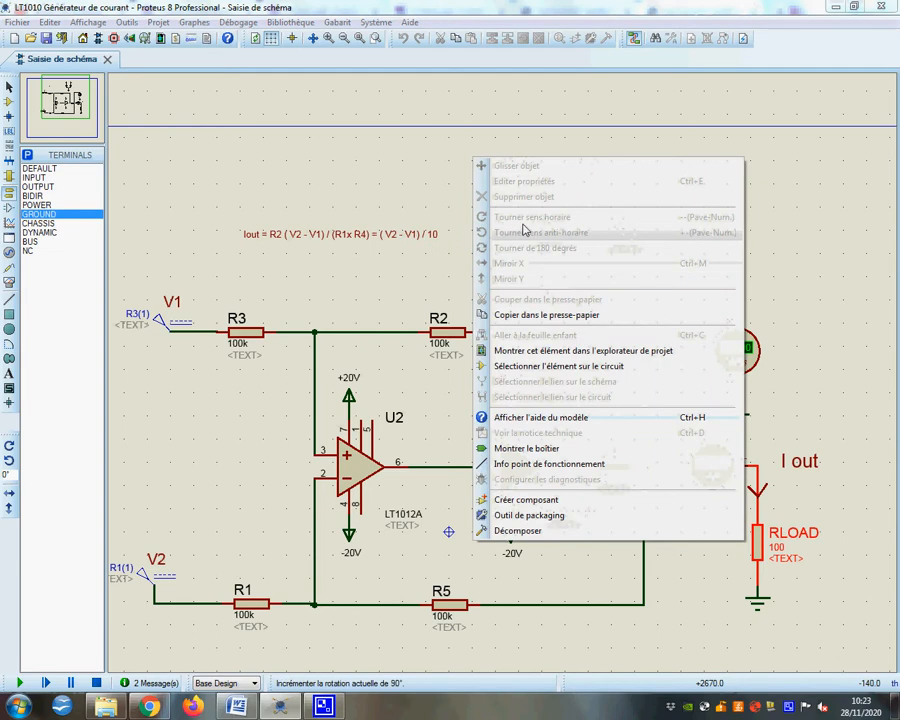
{"action": "left_click", "coordinate": [226, 634]}
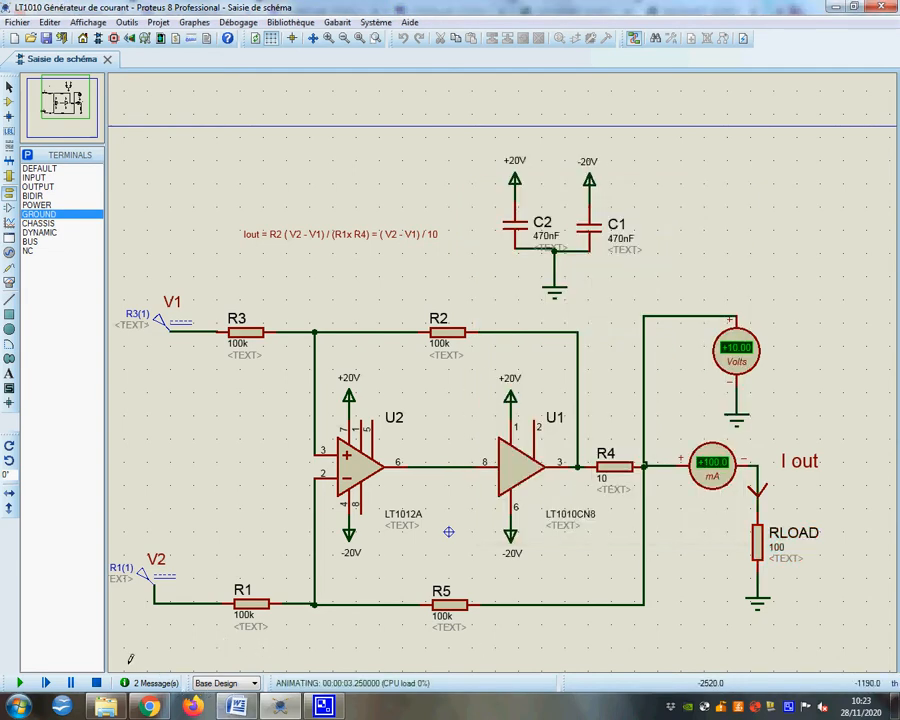
{"action": "right_click", "coordinate": [772, 552]}
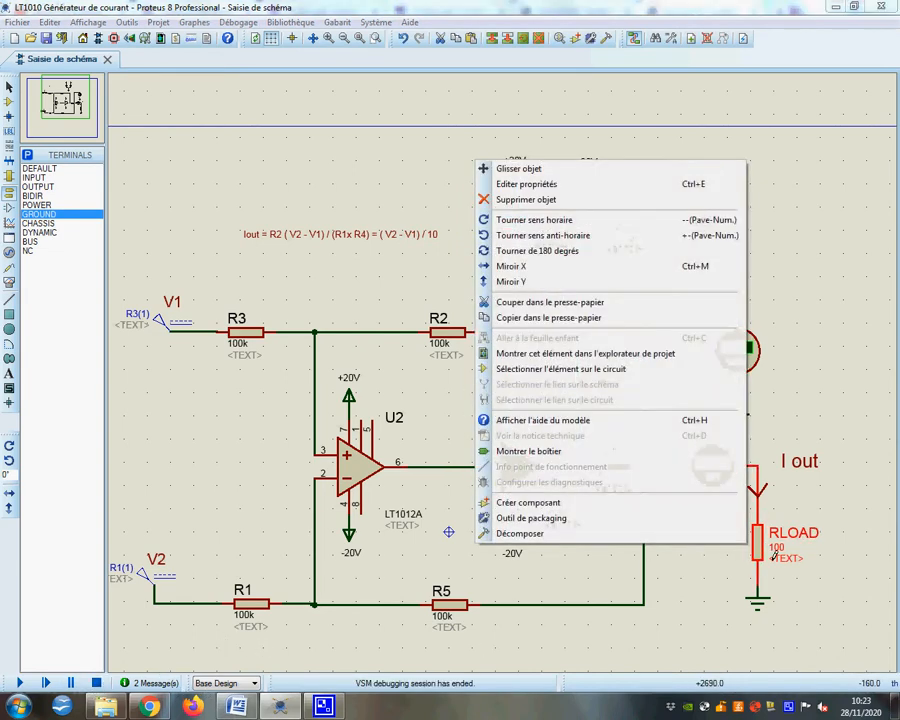
{"action": "left_click", "coordinate": [600, 184]}
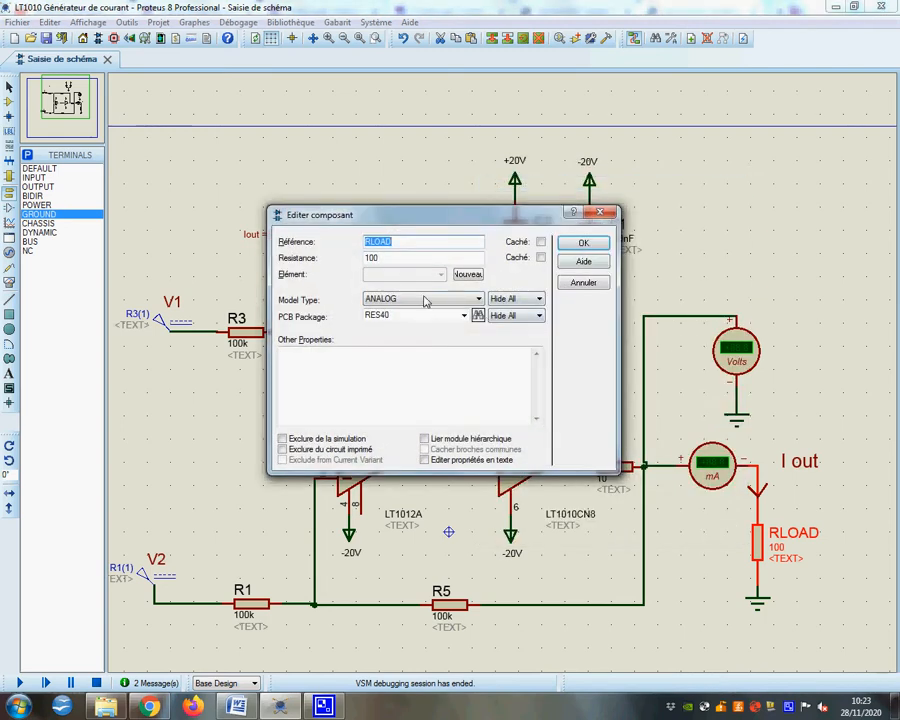
{"action": "key", "text": "Tab"}
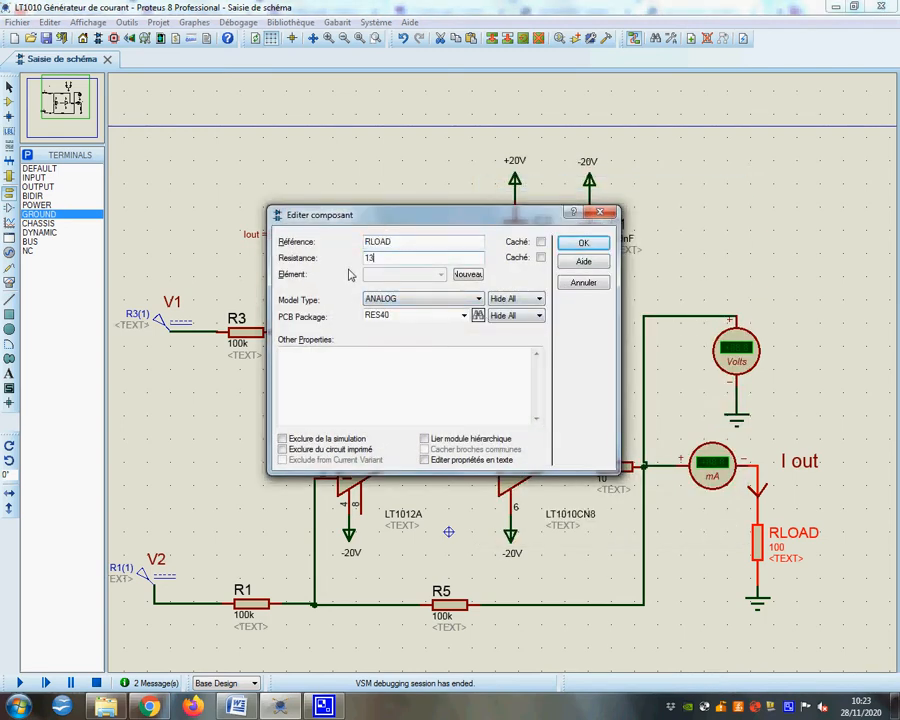
{"action": "key", "text": "Return"}
{"action": "left_click", "coordinate": [20, 683]}
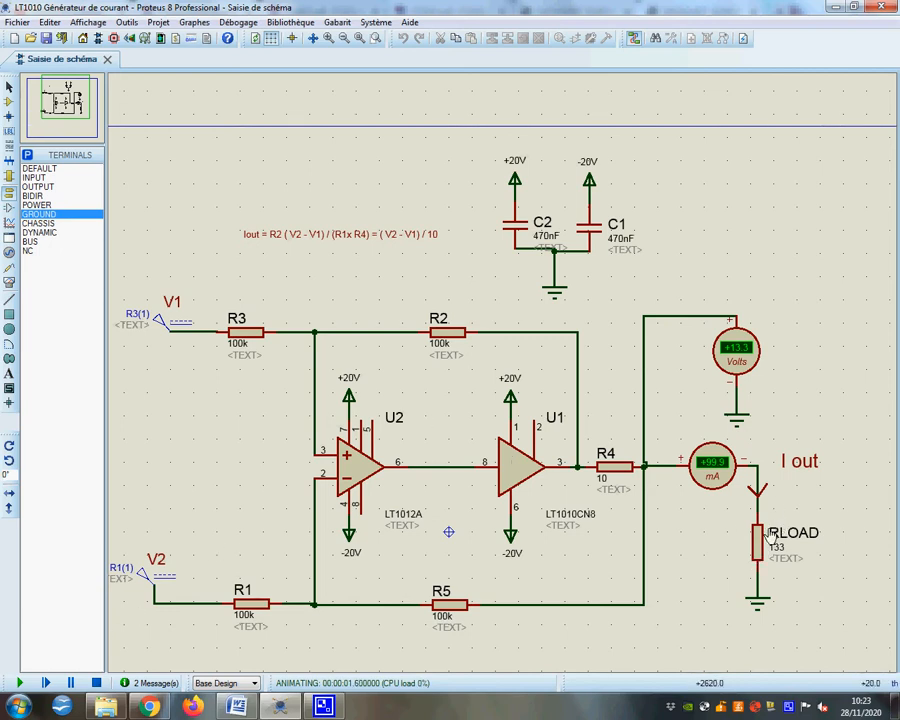
- Stop the simulation, set the RLOAD resistance to 0.1, and run the simulation again
{"action": "left_click", "coordinate": [96, 683]}
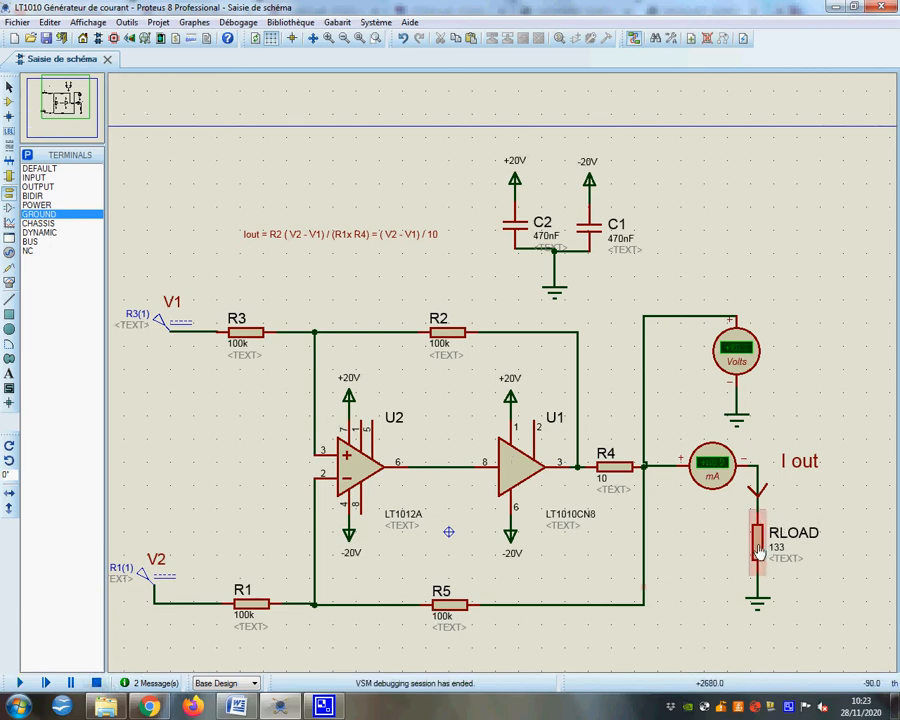
{"action": "right_click", "coordinate": [747, 541]}
{"action": "left_click", "coordinate": [512, 178]}
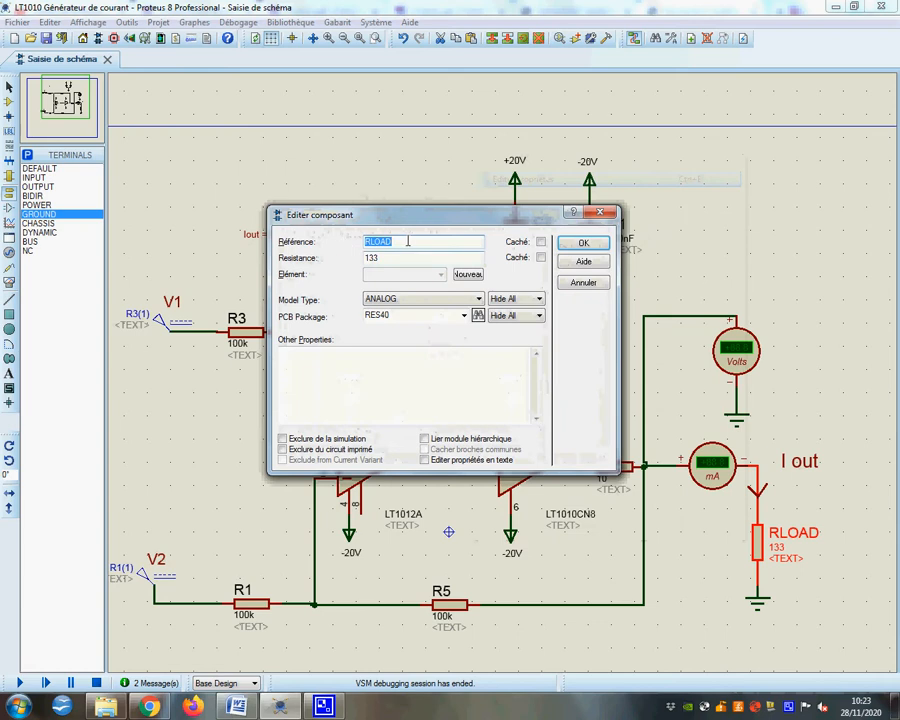
{"action": "type", "text": "0"}
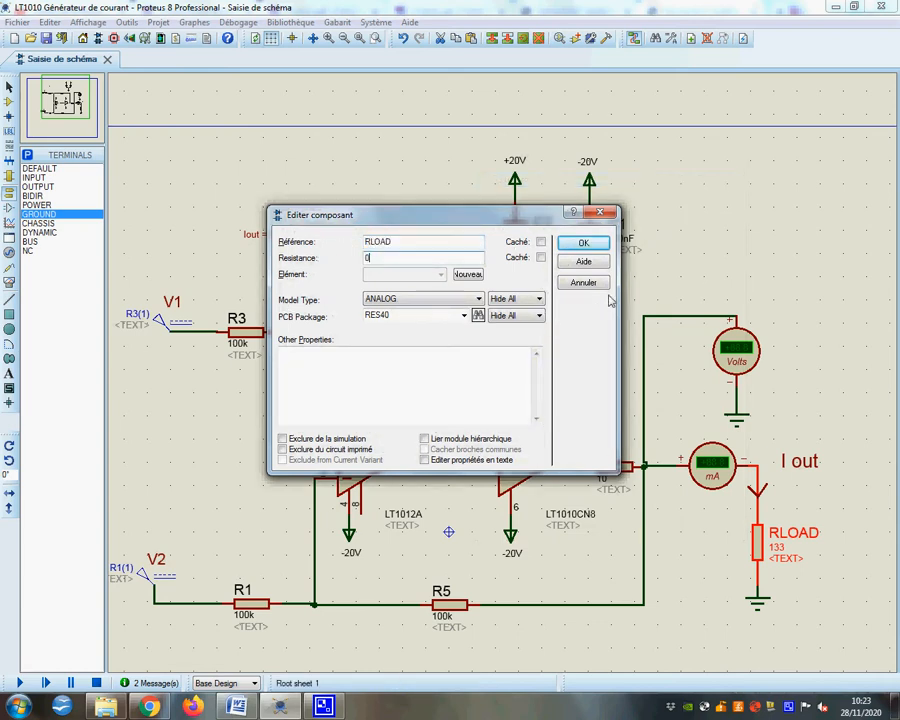
{"action": "left_click", "coordinate": [590, 244]}
{"action": "left_click", "coordinate": [447, 369]}
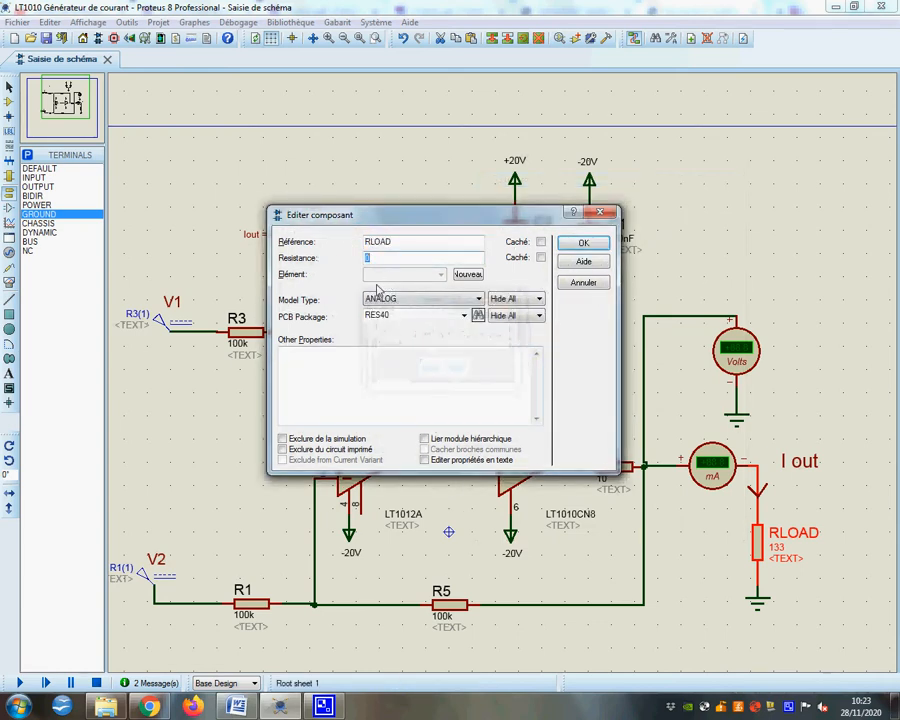
{"action": "type", "text": ".1"}
{"action": "left_click", "coordinate": [580, 243]}
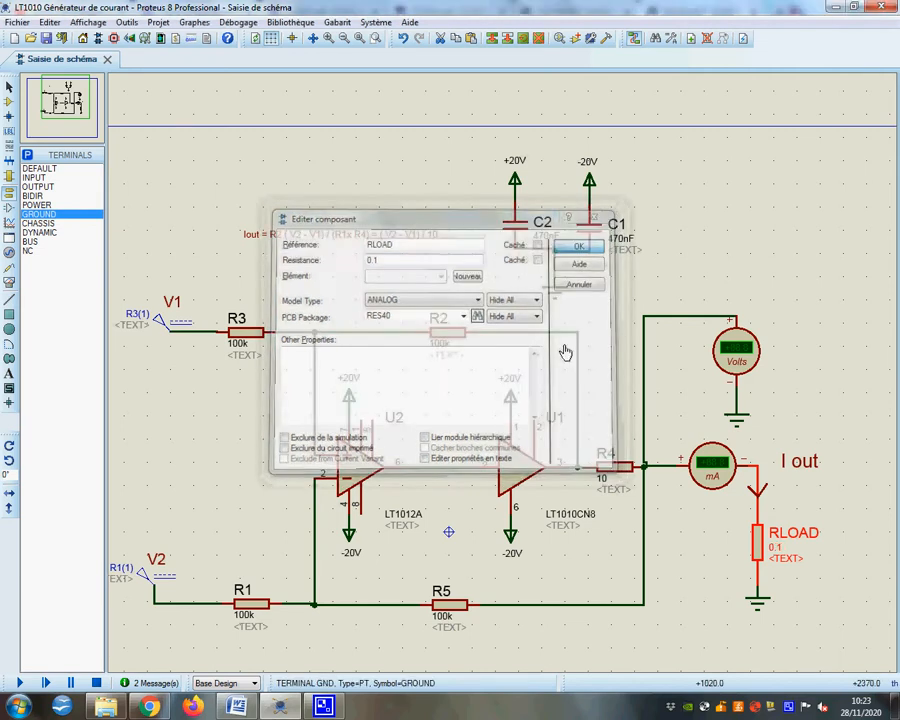
{"action": "left_click", "coordinate": [18, 683]}
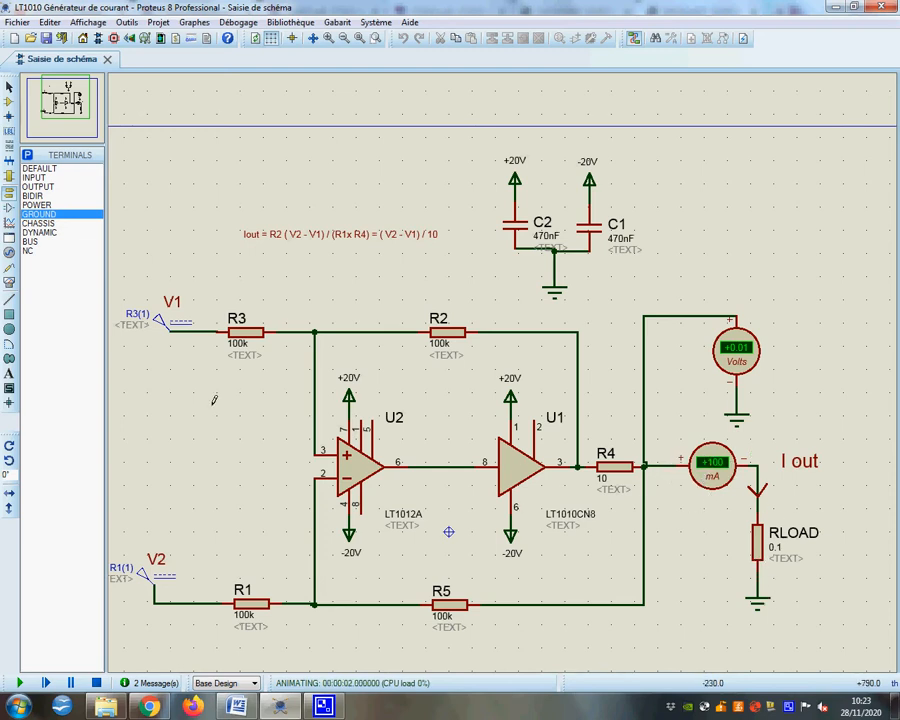
- Stop the simulation and set the V1 DC generator's voltage to 0.5 V
{"action": "left_click", "coordinate": [97, 683]}
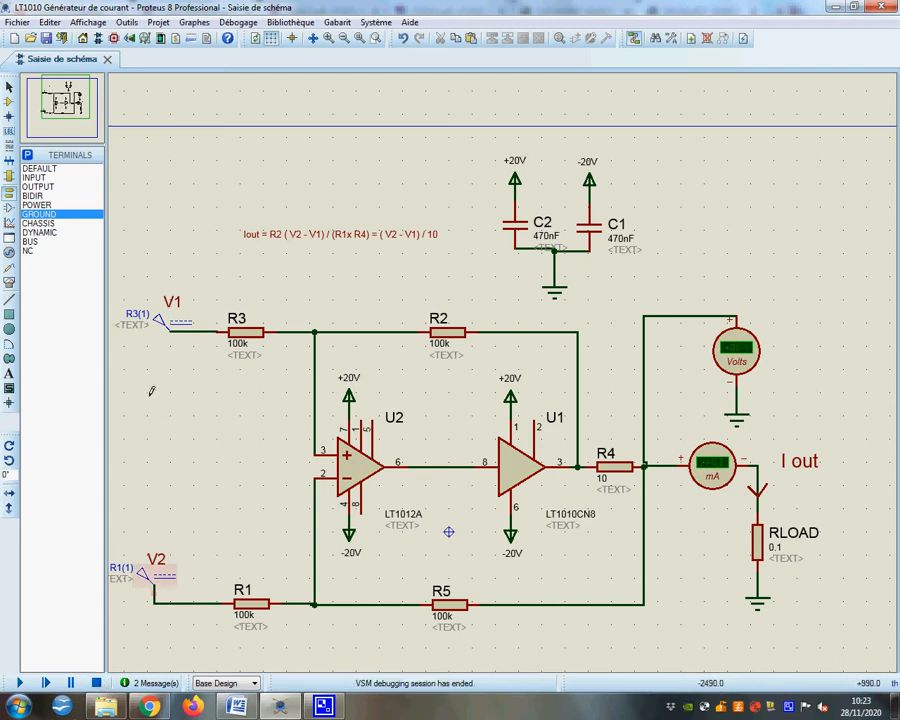
{"action": "right_click", "coordinate": [163, 330]}
{"action": "left_click", "coordinate": [300, 342]}
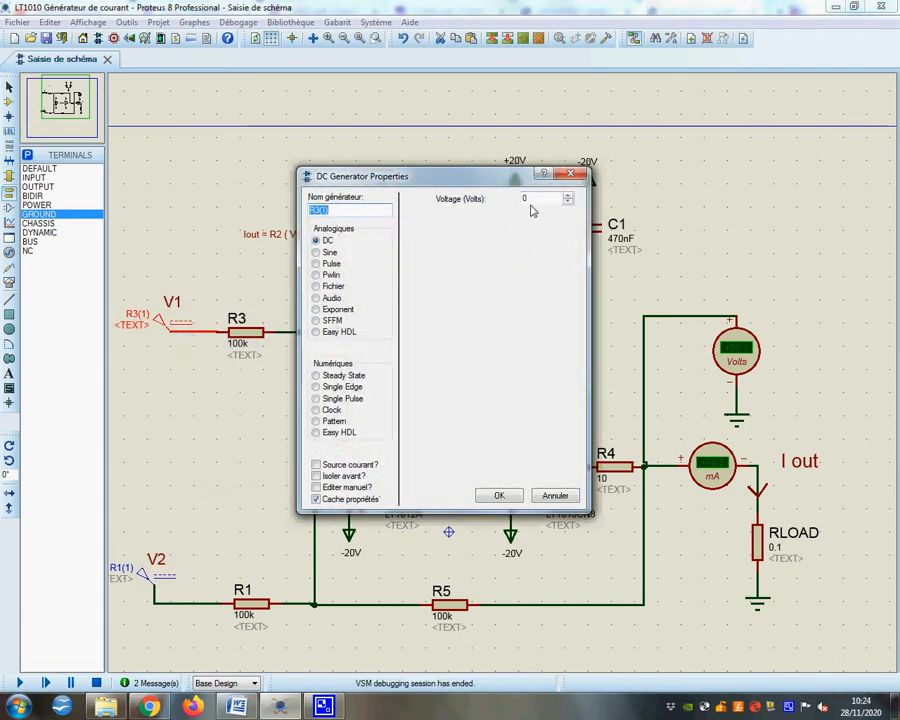
{"action": "type", "text": "0.5"}
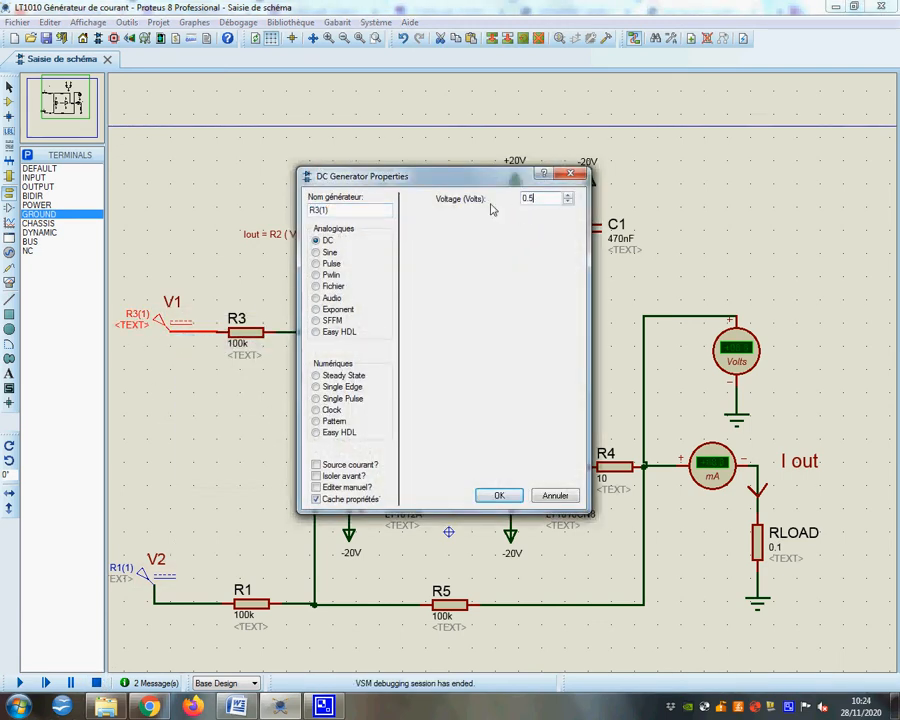
{"action": "left_click", "coordinate": [505, 496]}
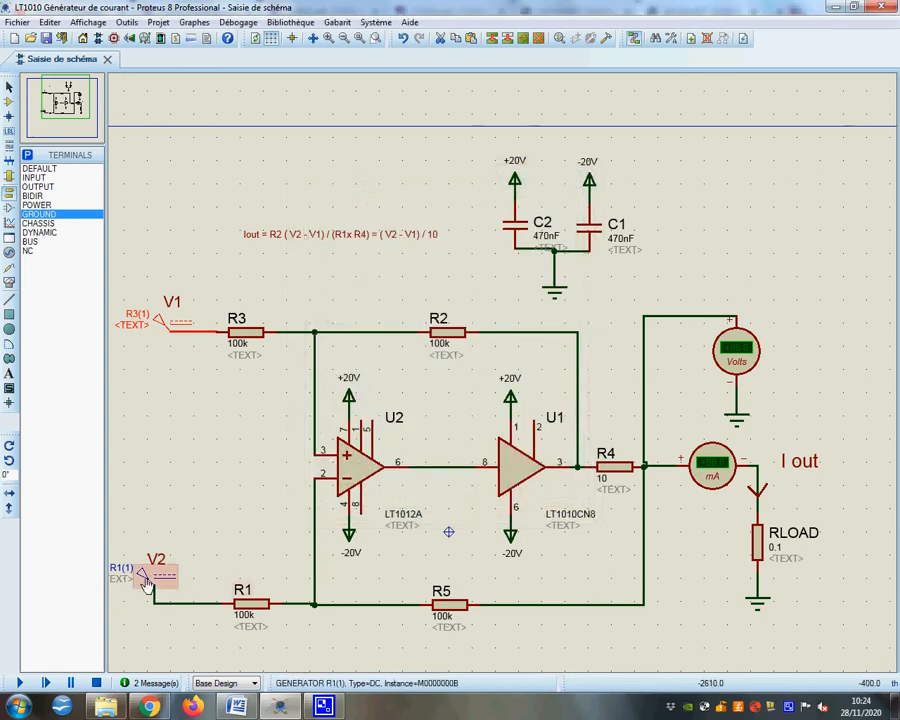
- Set the V2 DC generator's voltage to 0 V and run the simulation
{"action": "right_click", "coordinate": [160, 572]}
{"action": "left_click", "coordinate": [212, 427]}
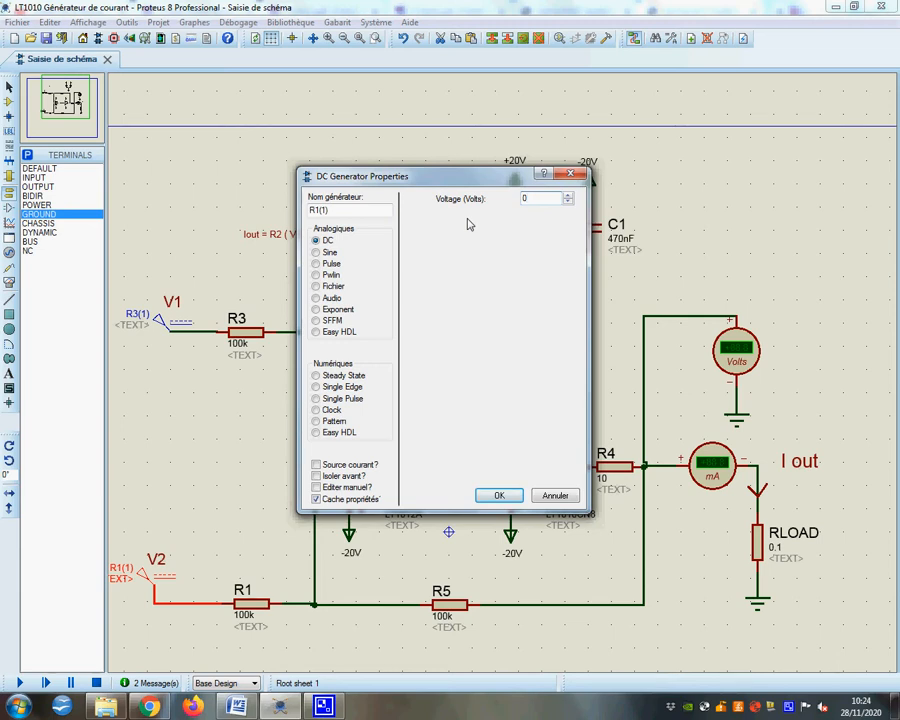
{"action": "left_click", "coordinate": [510, 499]}
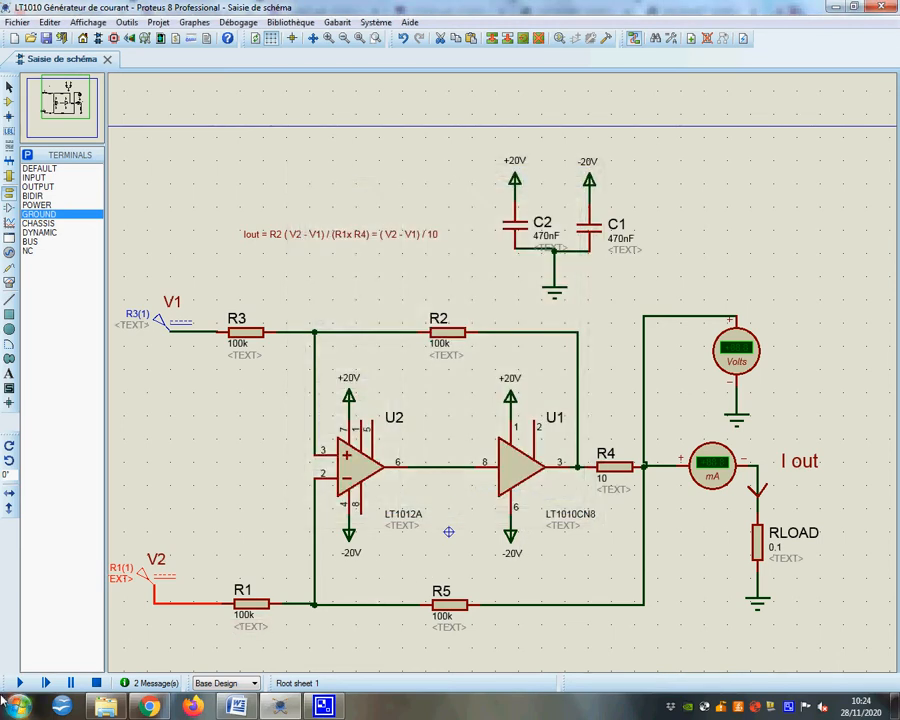
{"action": "left_click", "coordinate": [18, 683]}
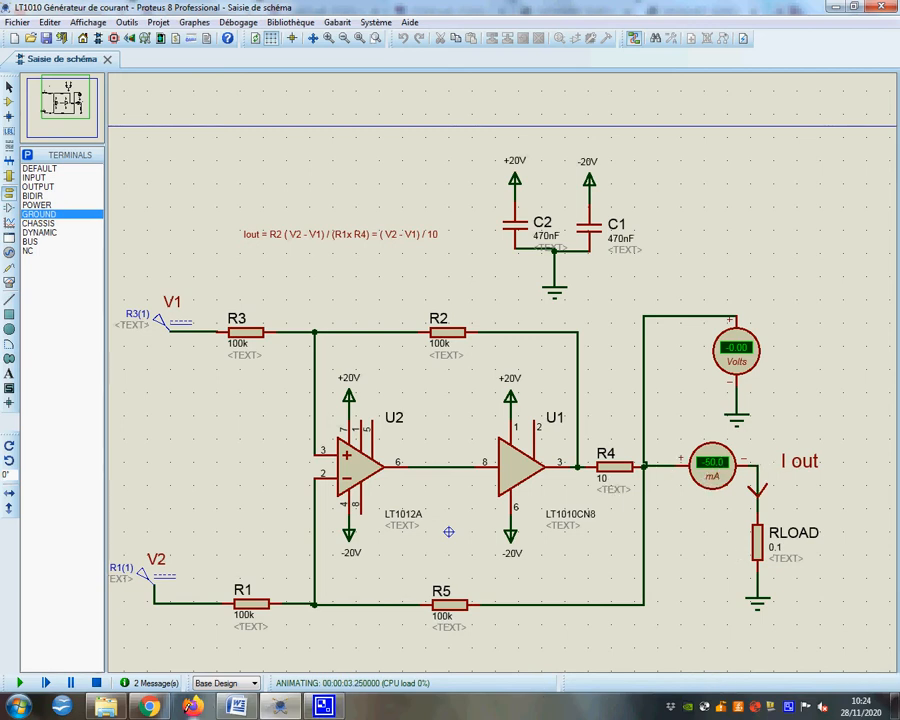
- Check the absolute maximum ratings in the LT1012 and LT1010 datasheets in the browser, and return to the Proteus schematic
{"action": "key", "text": "alt+Tab"}
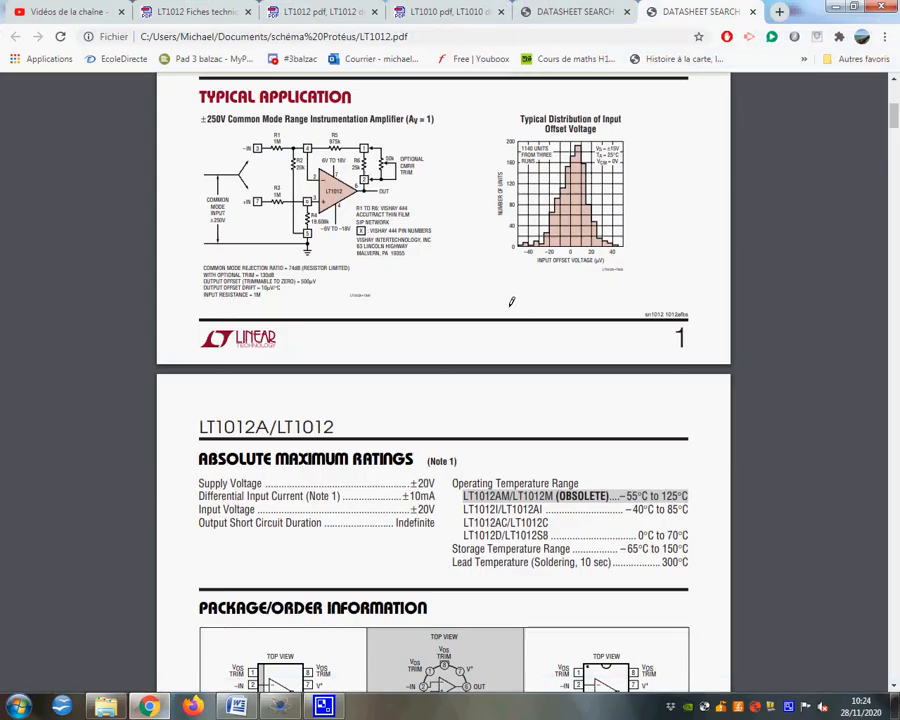
{"action": "left_click", "coordinate": [572, 15]}
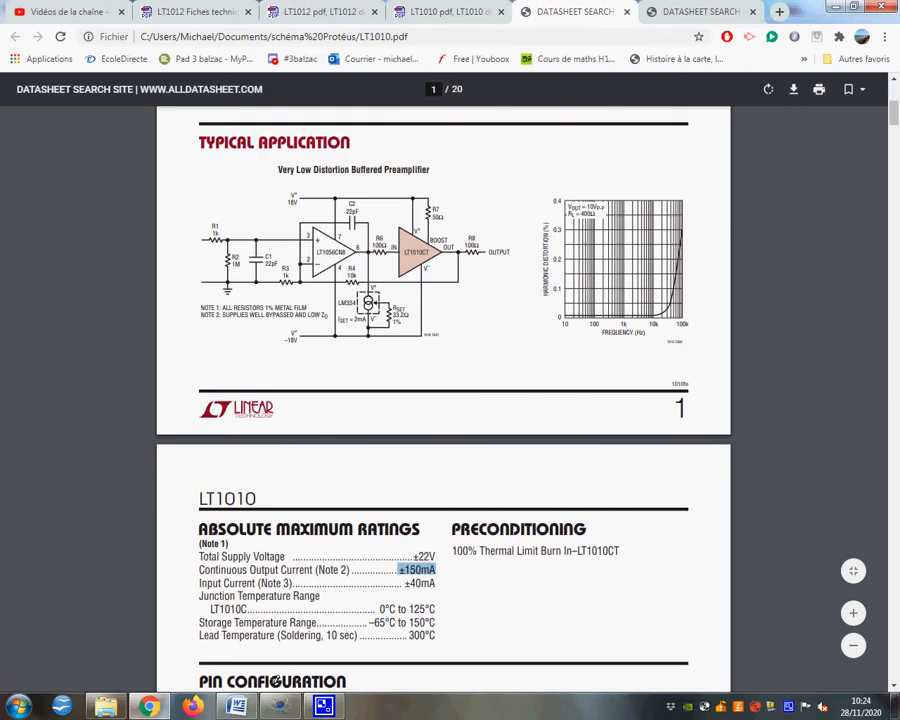
{"action": "mouse_move", "coordinate": [285, 703]}
{"action": "left_click", "coordinate": [270, 620]}
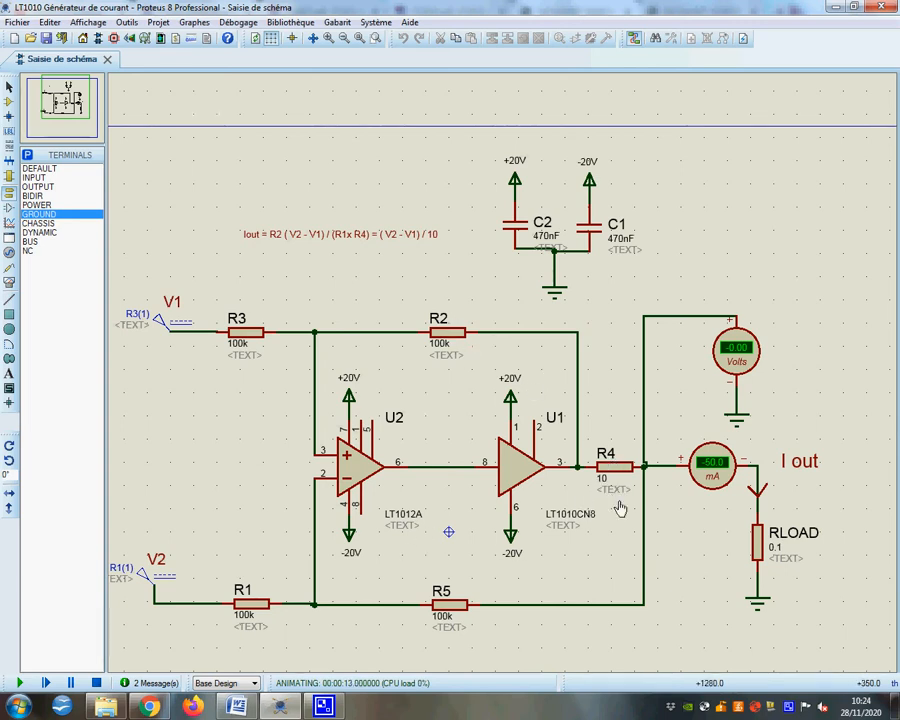
- Stop the simulation and set the resistance of R4, at the output of the U1 buffer, to 20
{"action": "left_click", "coordinate": [96, 683]}
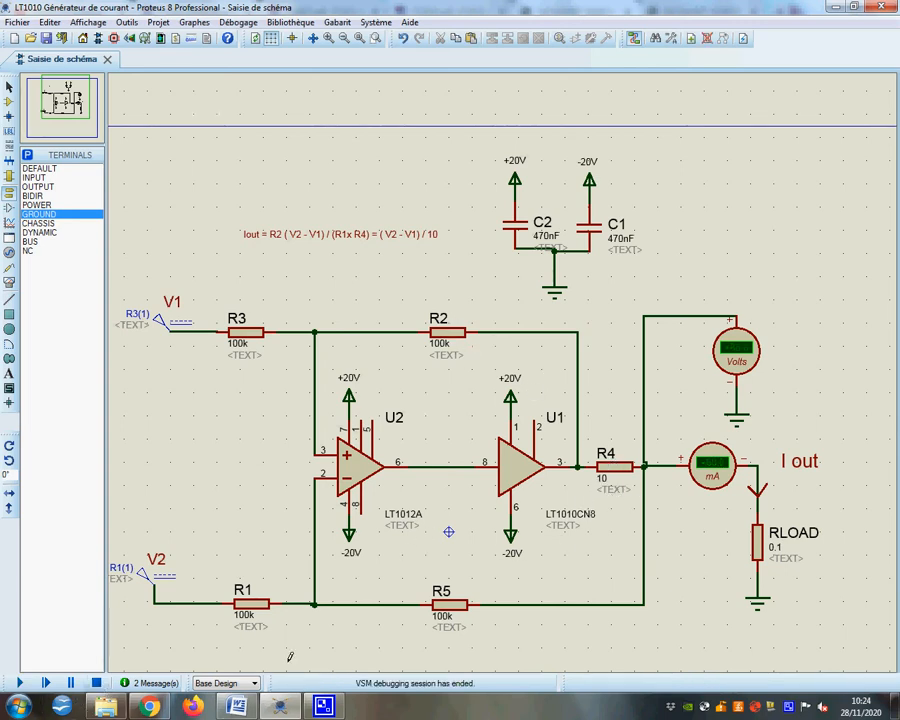
{"action": "right_click", "coordinate": [613, 466]}
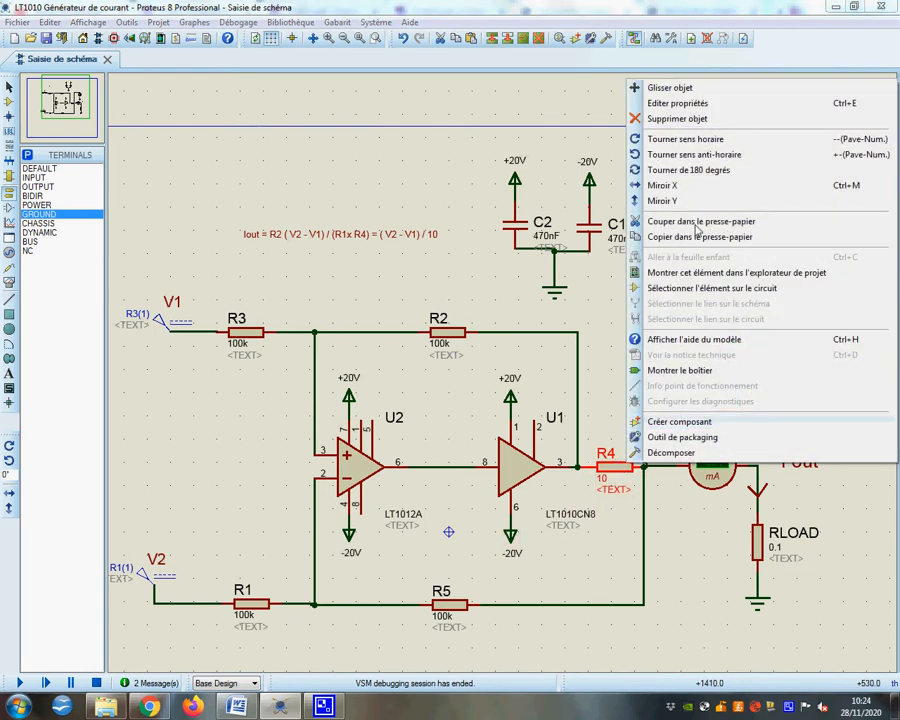
{"action": "left_click", "coordinate": [684, 104]}
{"action": "key", "text": "Tab"}
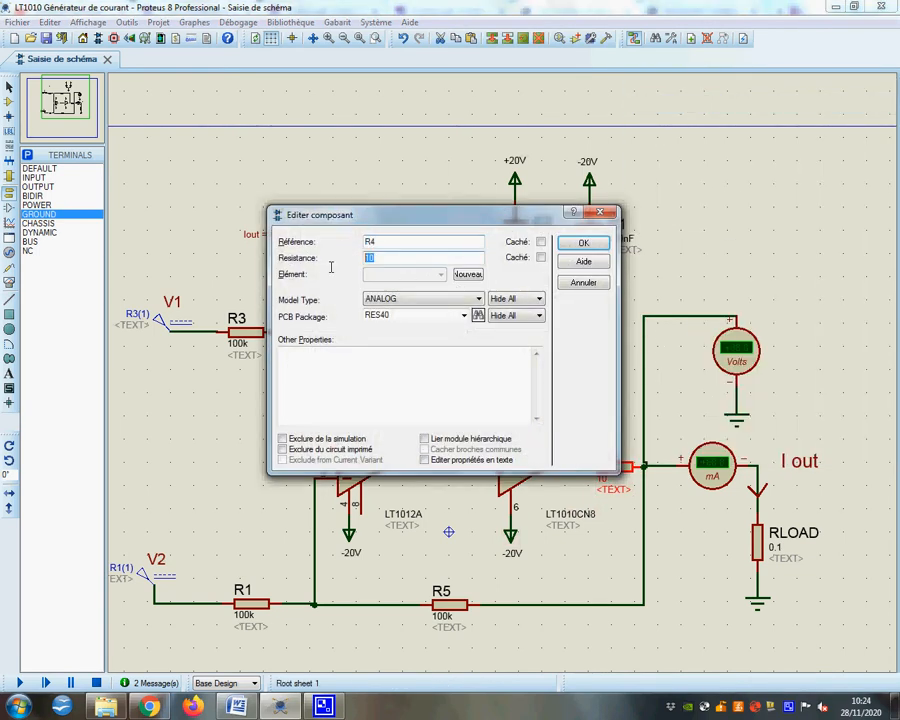
{"action": "type", "text": "2"}
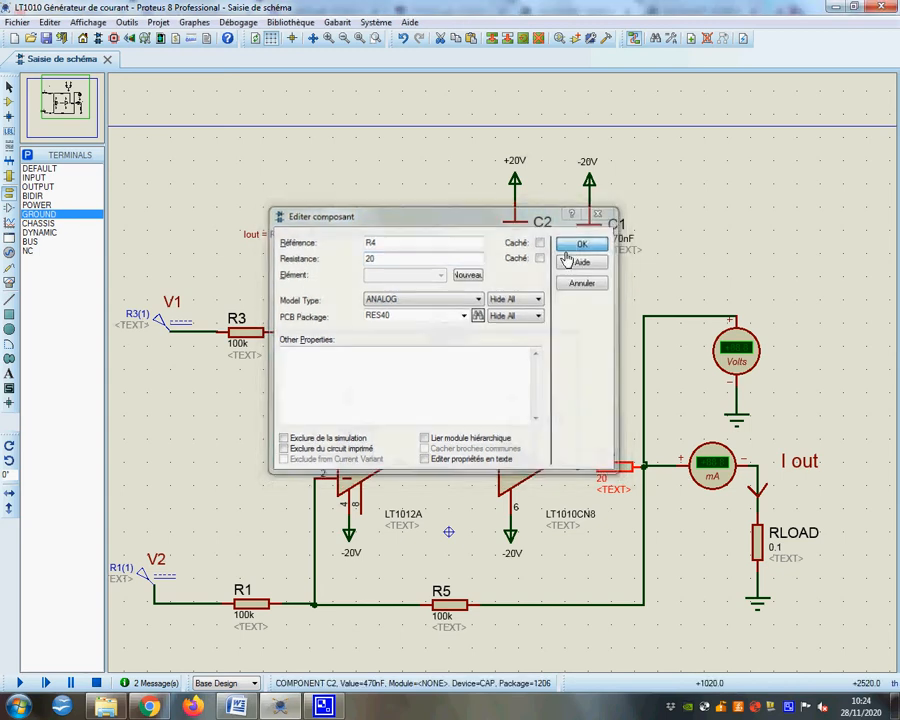
{"action": "left_click", "coordinate": [572, 241]}
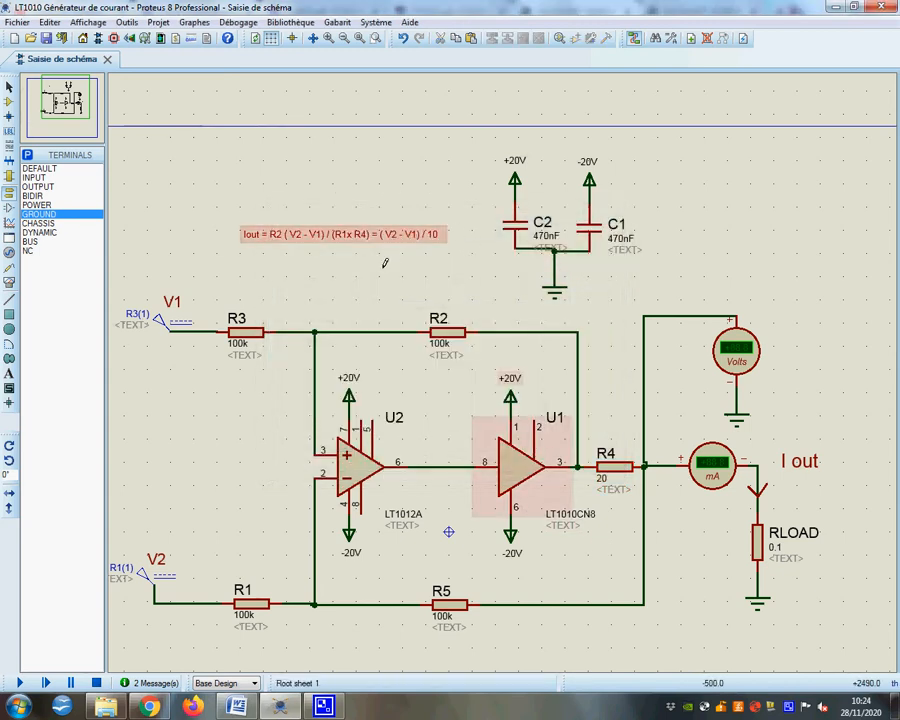
- Set the V1 DC generator's voltage to 0 V
{"action": "right_click", "coordinate": [162, 332]}
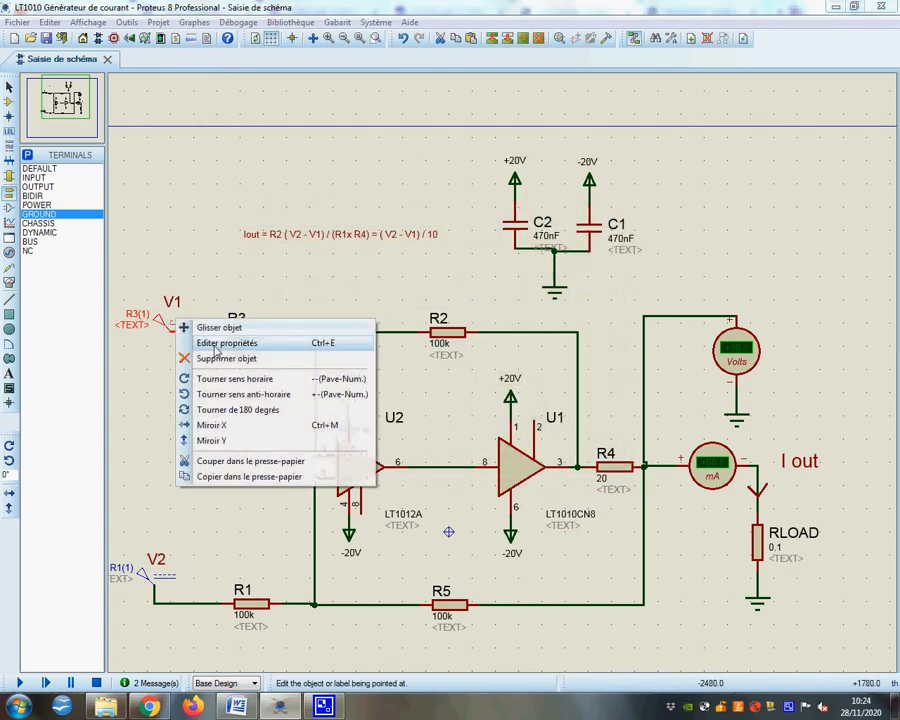
{"action": "left_click", "coordinate": [200, 341]}
{"action": "double_click", "coordinate": [535, 198]}
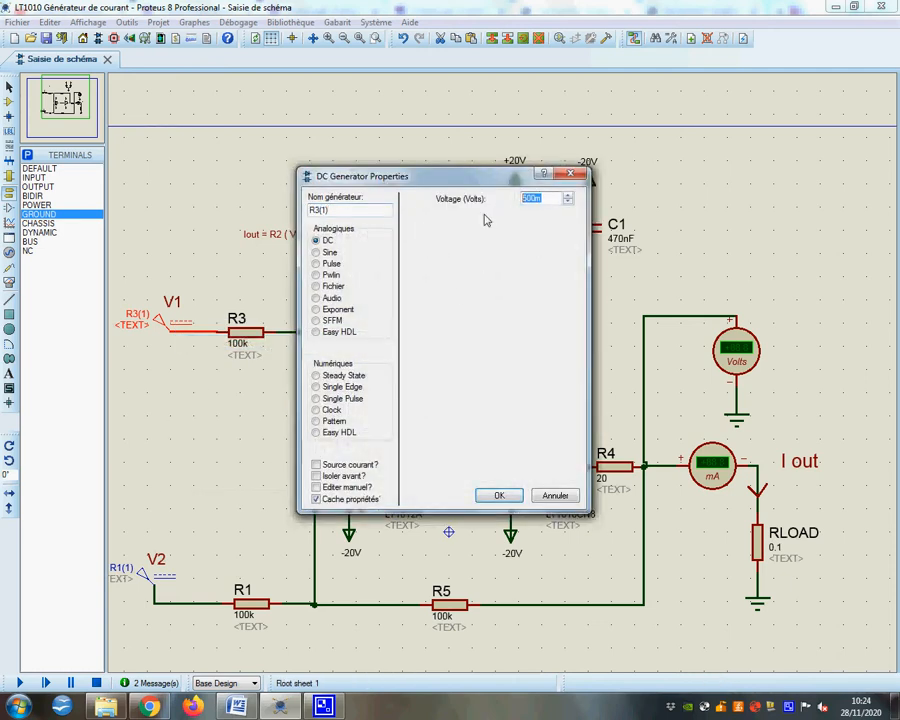
{"action": "type", "text": "0"}
{"action": "left_click", "coordinate": [499, 495]}
- Set the V2 DC generator's voltage to 1 V and simulate the circuit with the new R4 value
{"action": "right_click", "coordinate": [158, 571]}
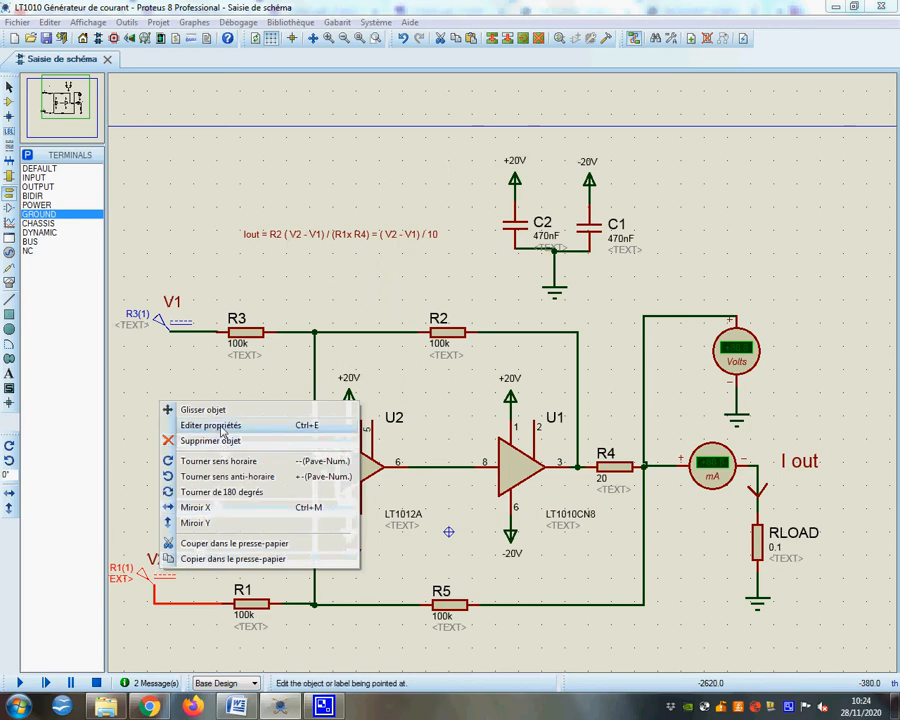
{"action": "left_click", "coordinate": [222, 430]}
{"action": "double_click", "coordinate": [538, 199]}
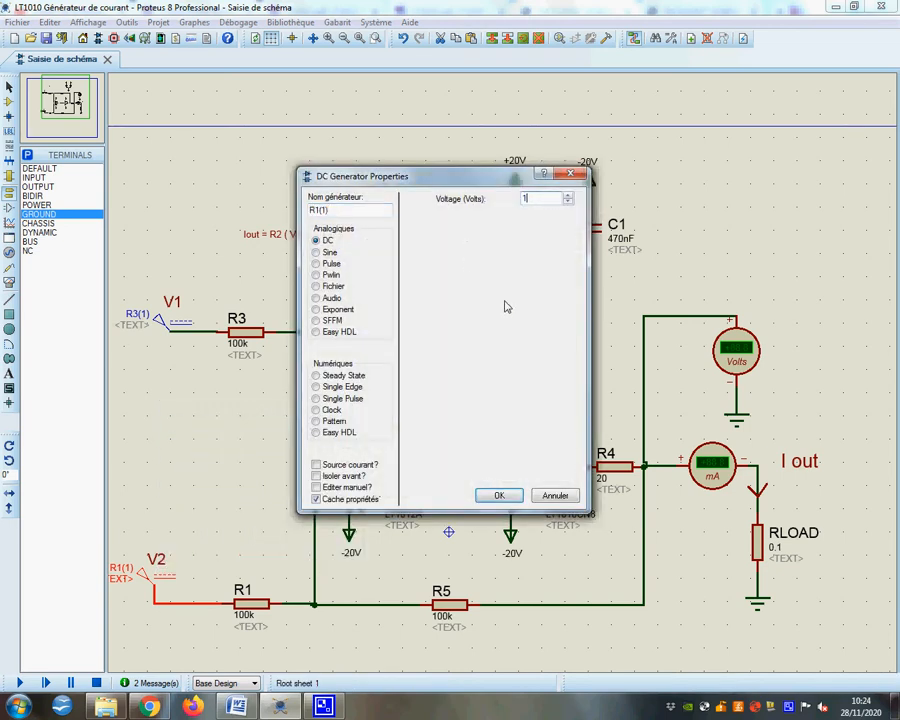
{"action": "left_click", "coordinate": [500, 493]}
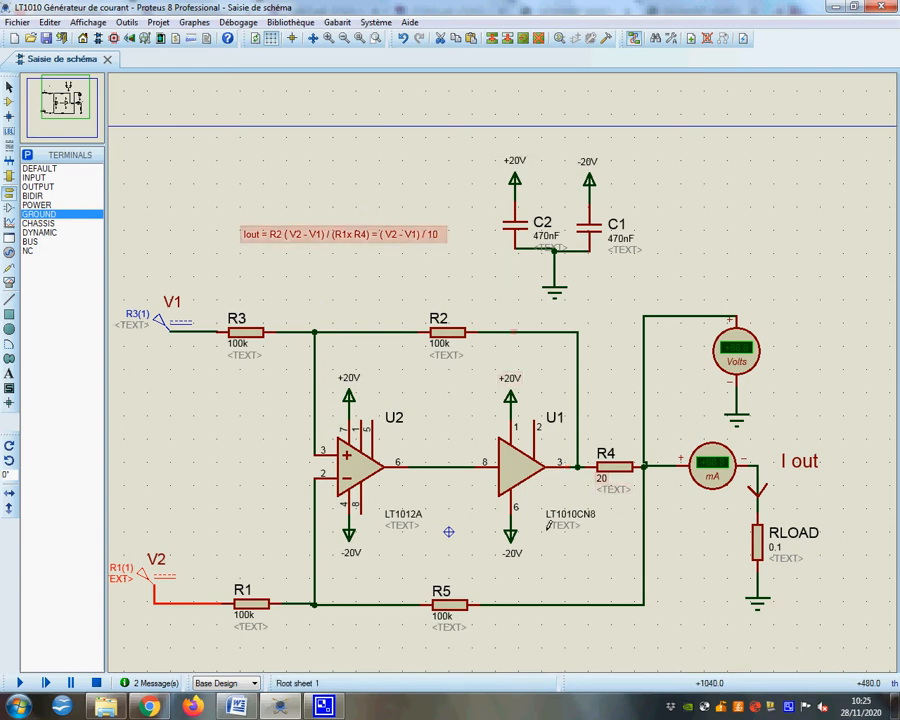
{"action": "left_click", "coordinate": [19, 683]}
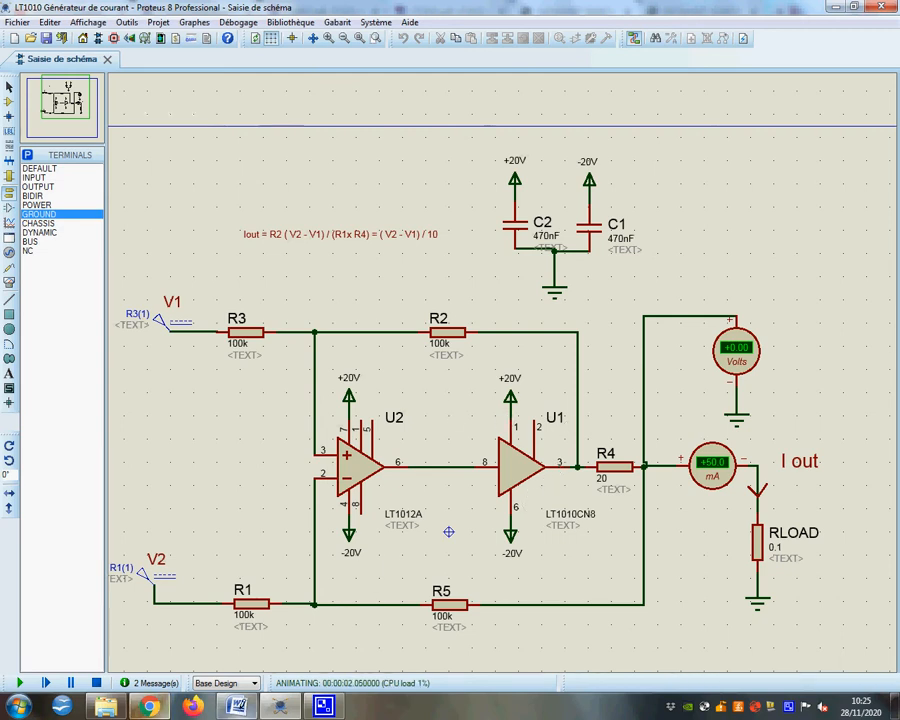
- Switch to the browser and look through the open LT1010 and LT1012 datasheet pages for the current generator circuit
{"action": "left_click", "coordinate": [161, 707]}
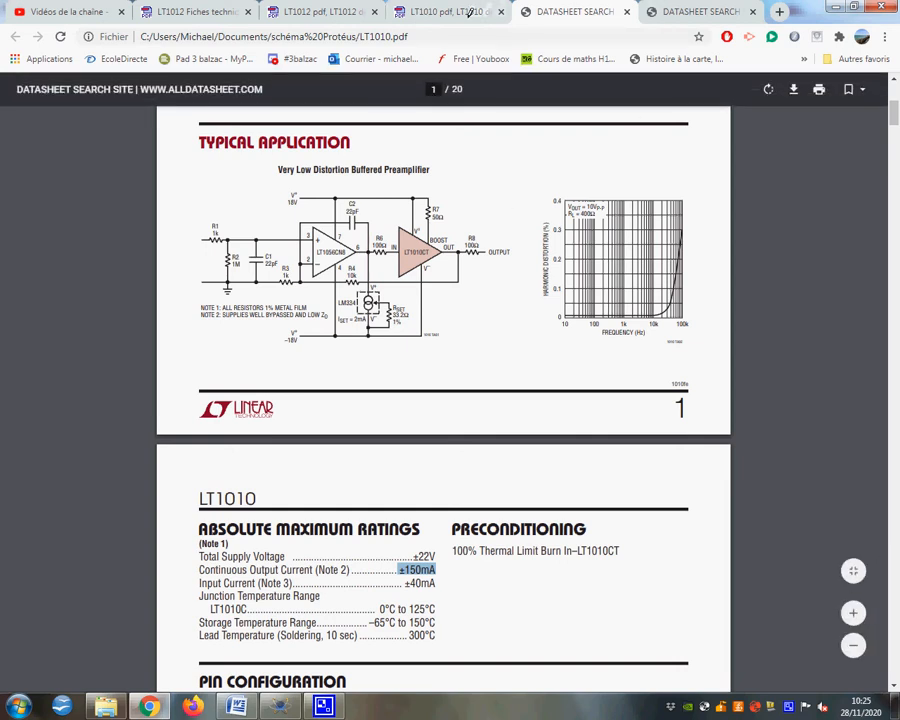
{"action": "key", "text": "ctrl+Page_Up"}
{"action": "scroll", "coordinate": [511, 243], "scroll_direction": "down", "scroll_amount": 3}
{"action": "scroll", "coordinate": [511, 243], "scroll_direction": "up", "scroll_amount": 1}
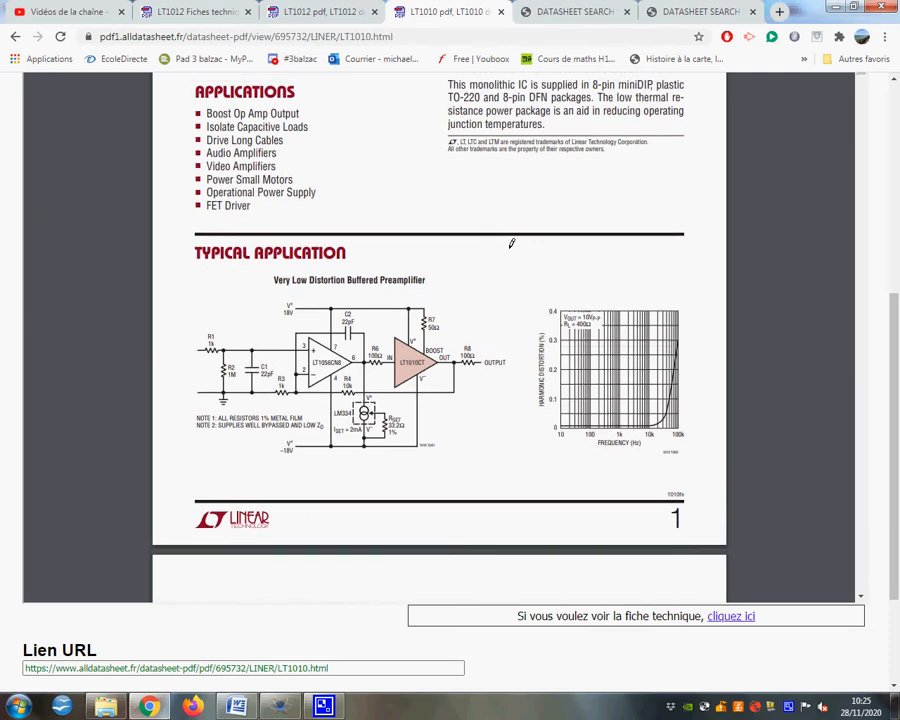
{"action": "left_click", "coordinate": [714, 13]}
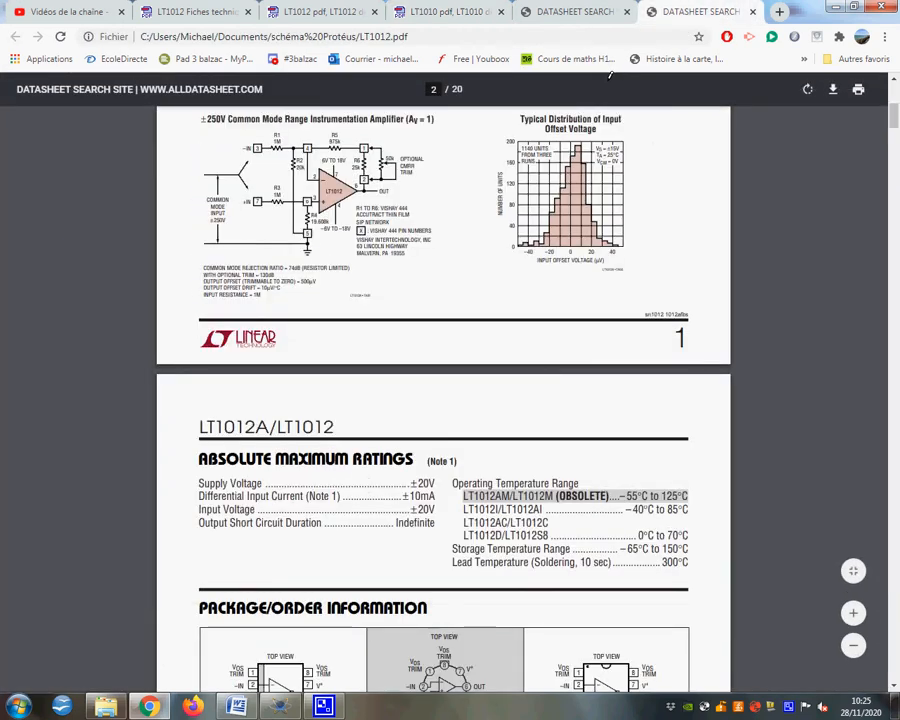
- Go through LT1010.pdf to the current source circuit with the LT1012 and LT1010 on page 12
{"action": "key", "text": "ctrl+Page_Up"}
{"action": "scroll", "coordinate": [544, 184], "scroll_direction": "down", "scroll_amount": 10}
{"action": "scroll", "coordinate": [544, 184], "scroll_direction": "down", "scroll_amount": 15}
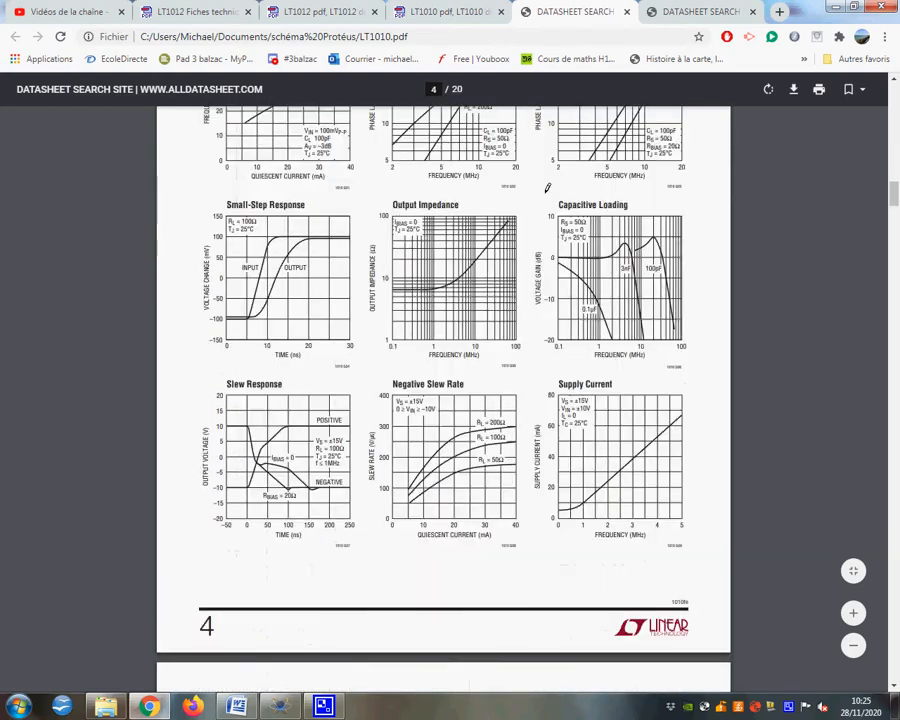
{"action": "scroll", "coordinate": [611, 385], "scroll_direction": "down", "scroll_amount": 15}
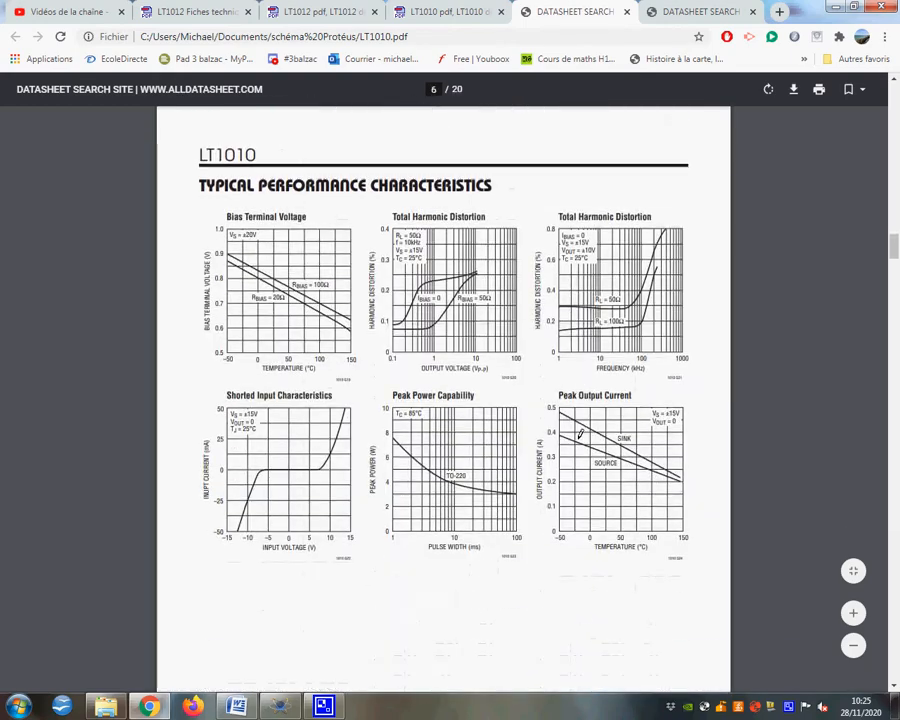
{"action": "scroll", "coordinate": [575, 450], "scroll_direction": "down", "scroll_amount": 15}
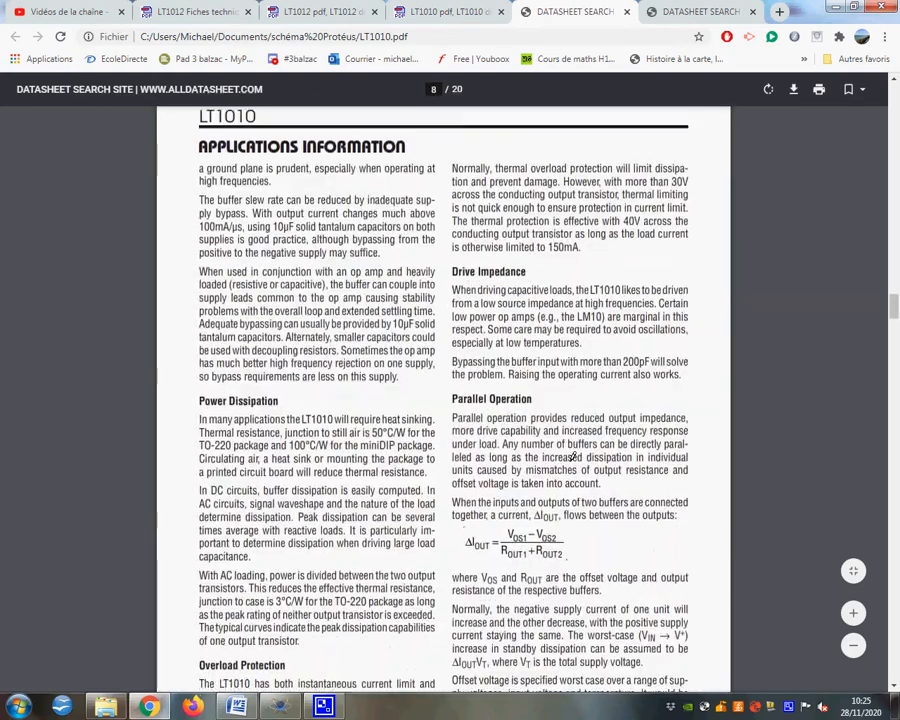
{"action": "scroll", "coordinate": [572, 459], "scroll_direction": "down", "scroll_amount": 15}
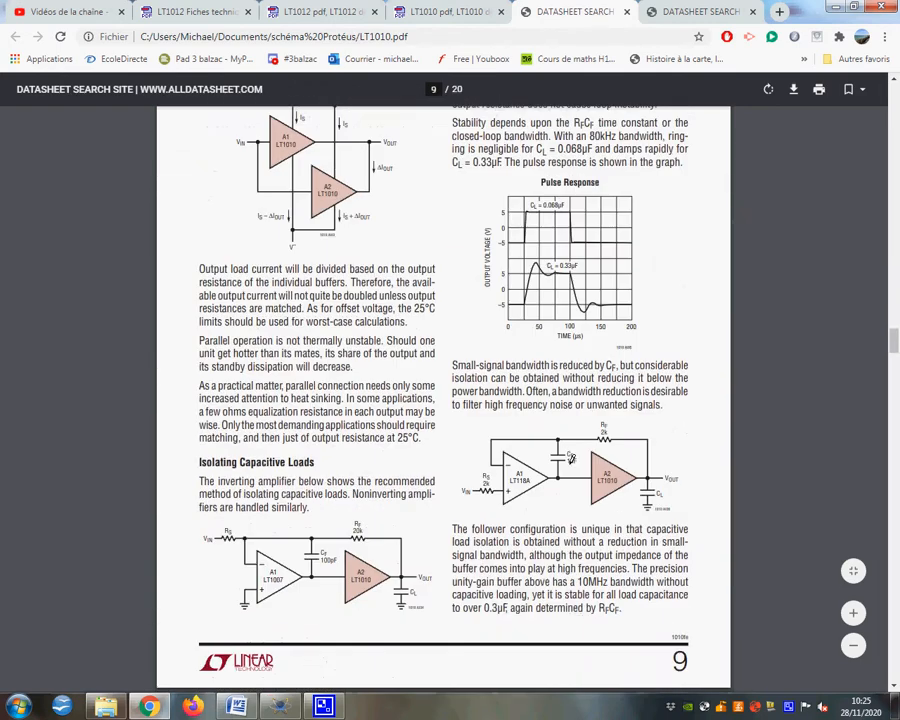
{"action": "scroll", "coordinate": [572, 462], "scroll_direction": "down", "scroll_amount": 15}
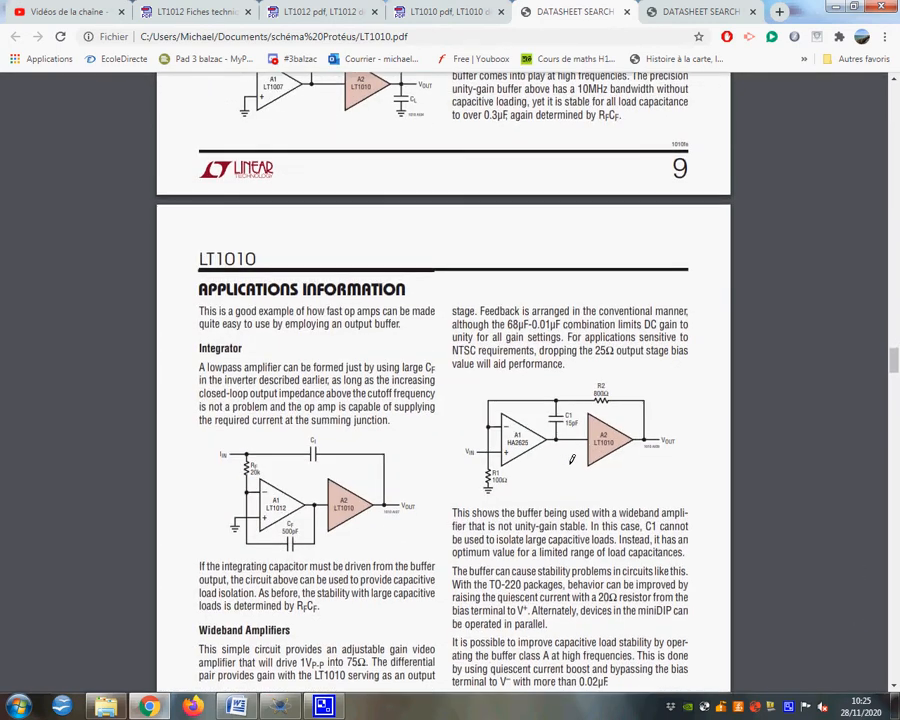
{"action": "scroll", "coordinate": [572, 461], "scroll_direction": "down", "scroll_amount": 15}
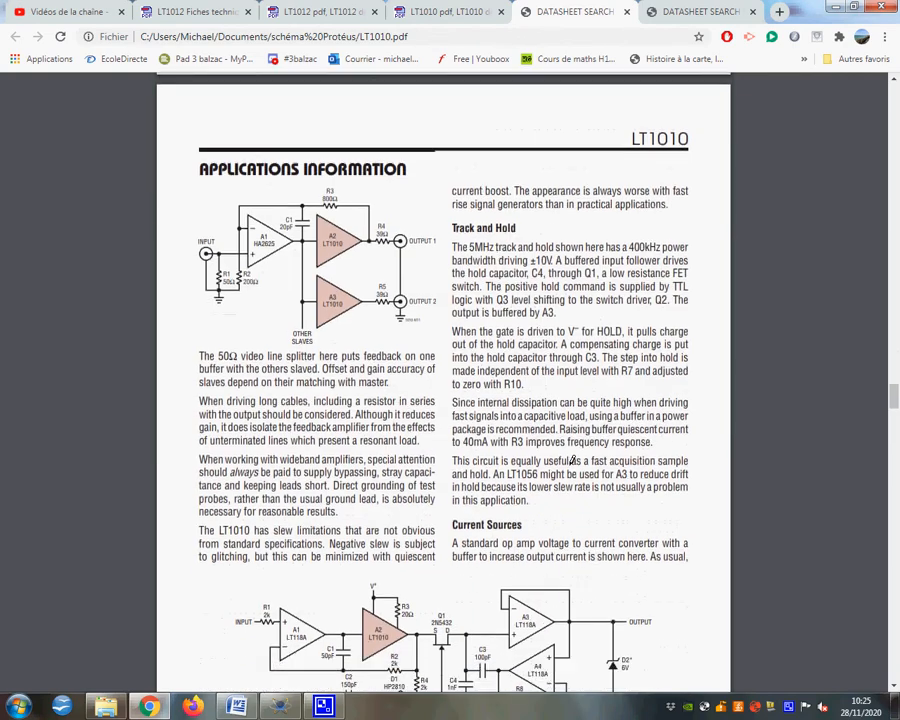
{"action": "scroll", "coordinate": [572, 460], "scroll_direction": "down", "scroll_amount": 1}
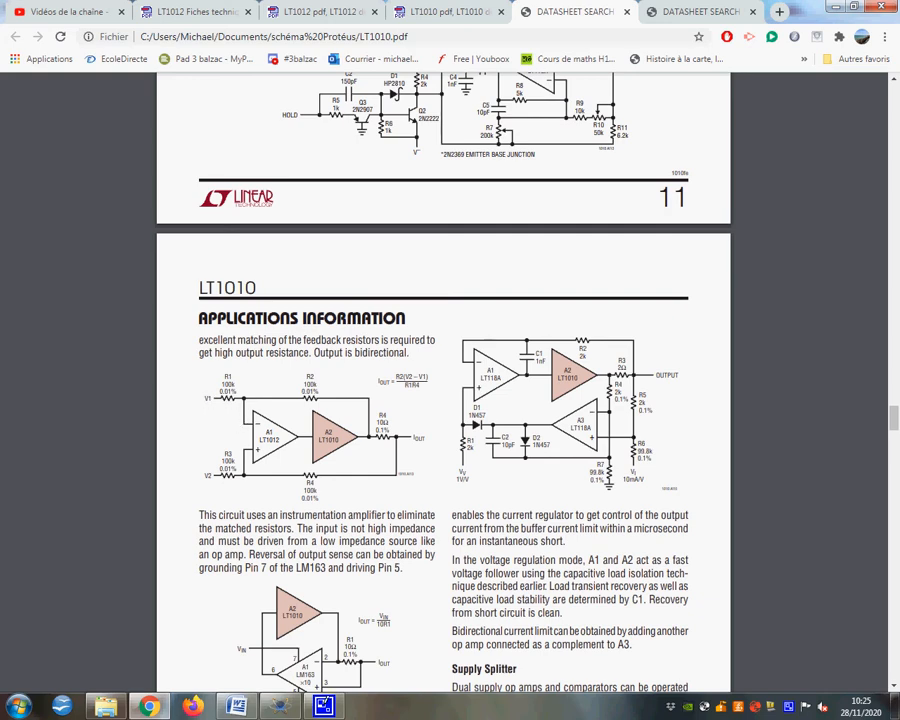
- Compare the Proteus schematic with the datasheet's LT1012/LT1010 current source circuit and its output current formula, ending in the browser
{"action": "left_click", "coordinate": [281, 708]}
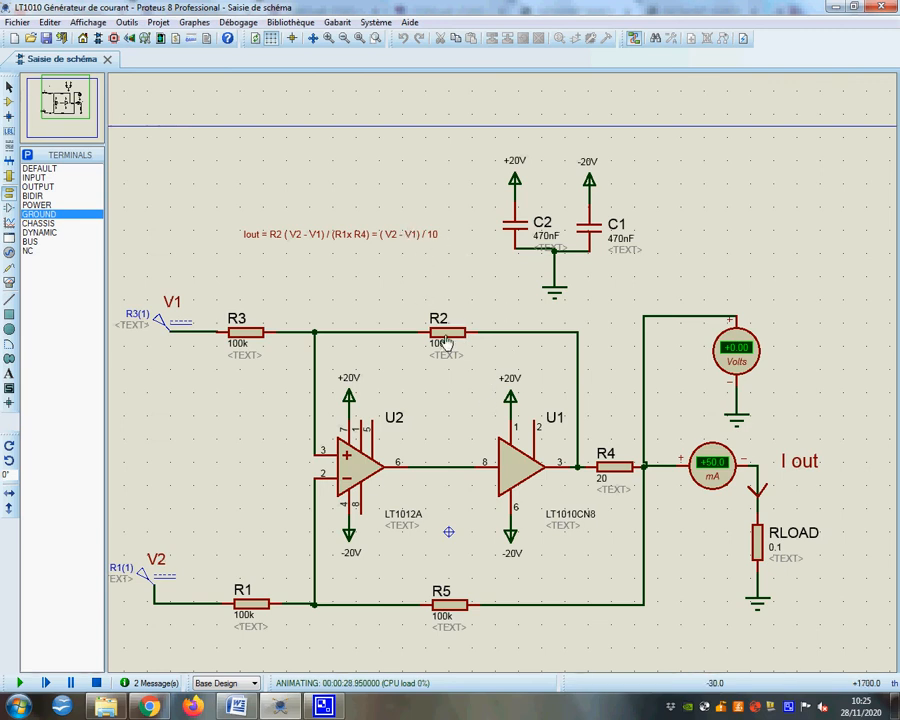
{"action": "left_click", "coordinate": [163, 708]}
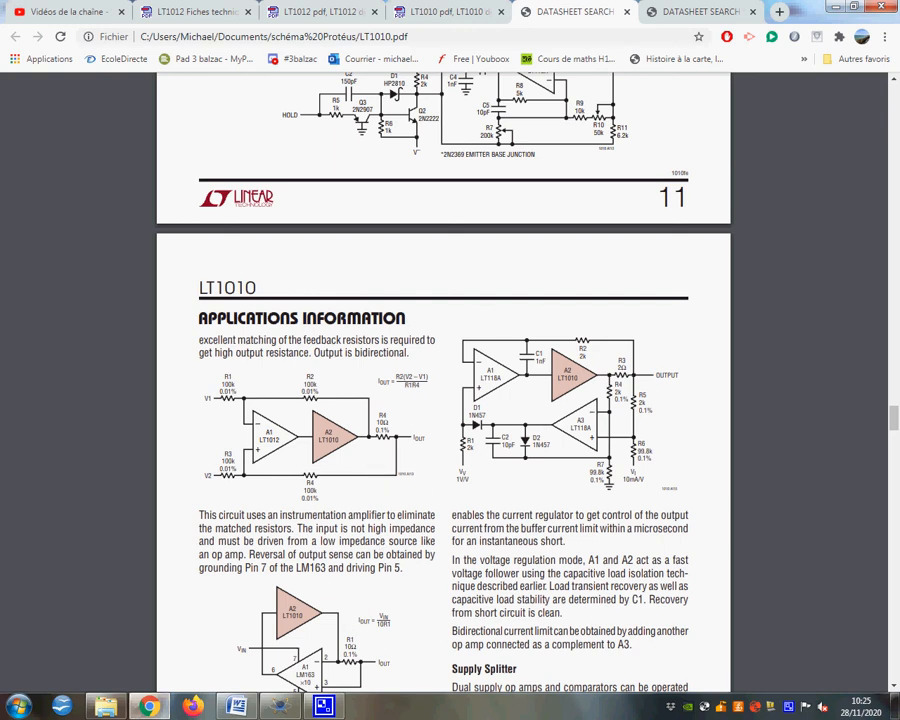
{"action": "key", "text": "alt+Tab"}
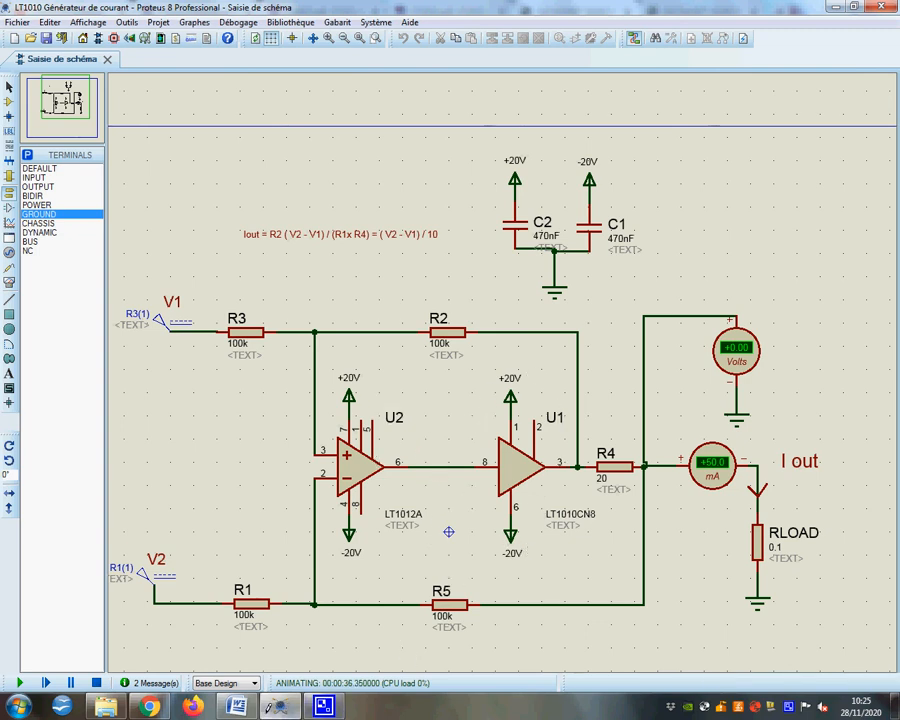
{"action": "mouse_move", "coordinate": [148, 706]}
{"action": "left_click", "coordinate": [150, 610]}
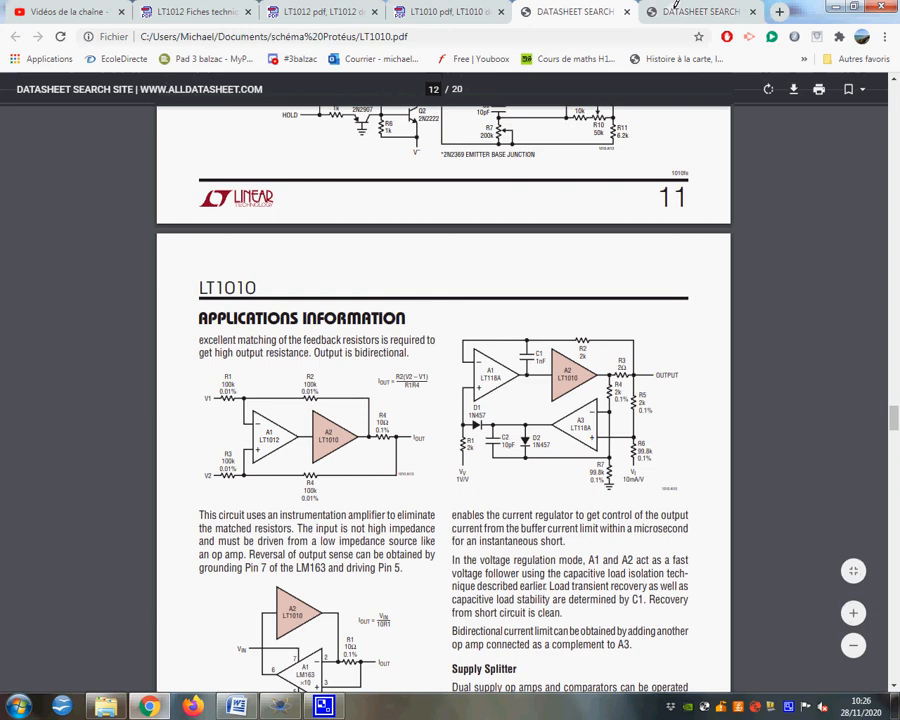
- Return to the first page of LT1010.pdf and examine the "Fast ±150mA Power Buffer" title
{"action": "scroll", "coordinate": [897, 505], "scroll_direction": "up", "scroll_amount": 3}
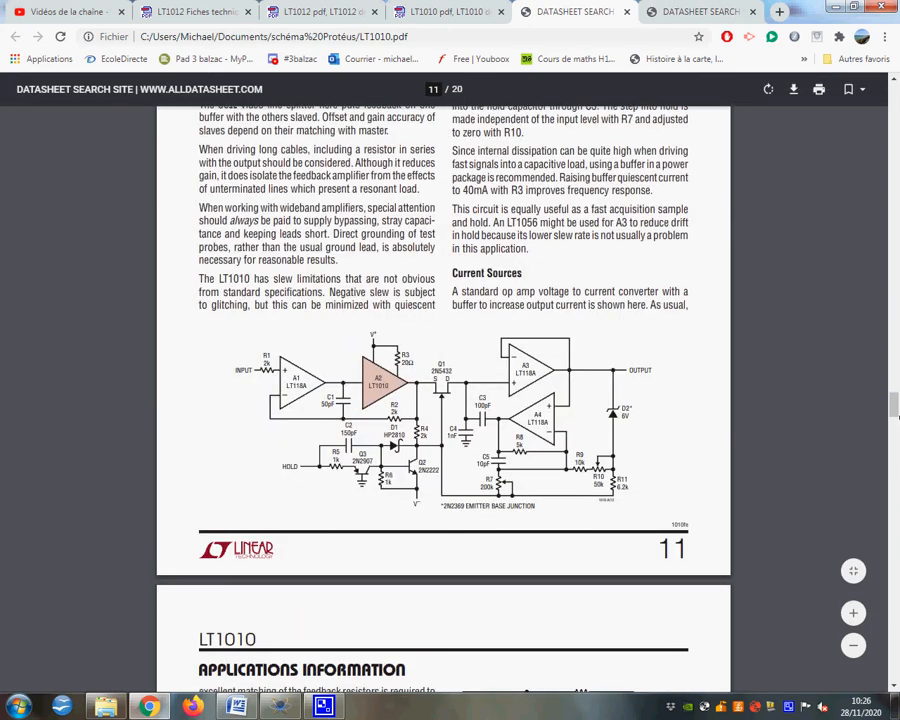
{"action": "left_click_drag", "start_coordinate": [897, 380], "coordinate": [866, 89]}
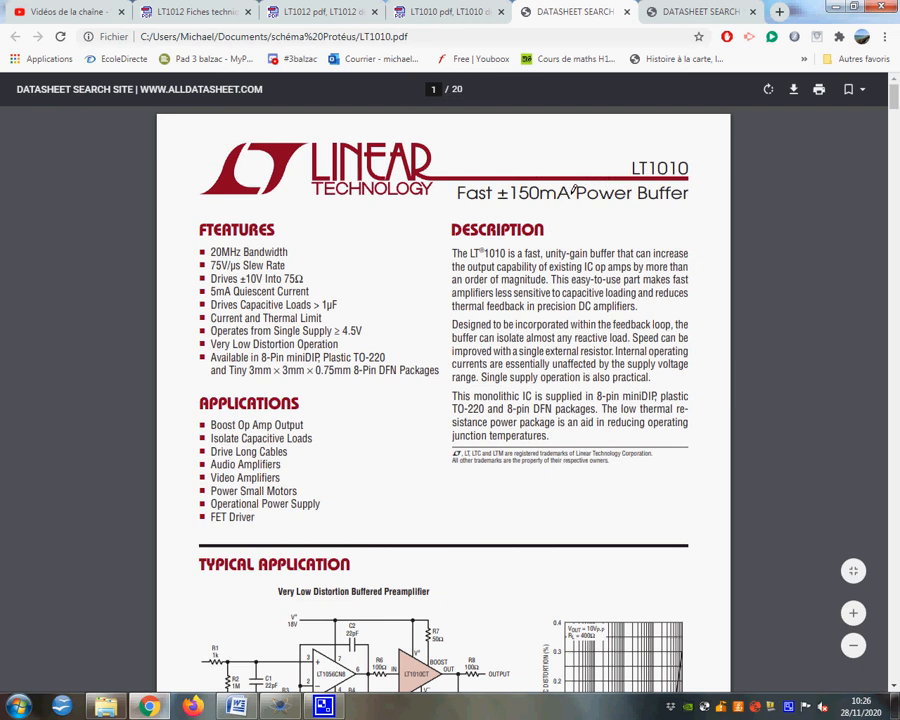
{"action": "left_click_drag", "start_coordinate": [451, 191], "coordinate": [690, 193]}
{"action": "left_click", "coordinate": [605, 218]}
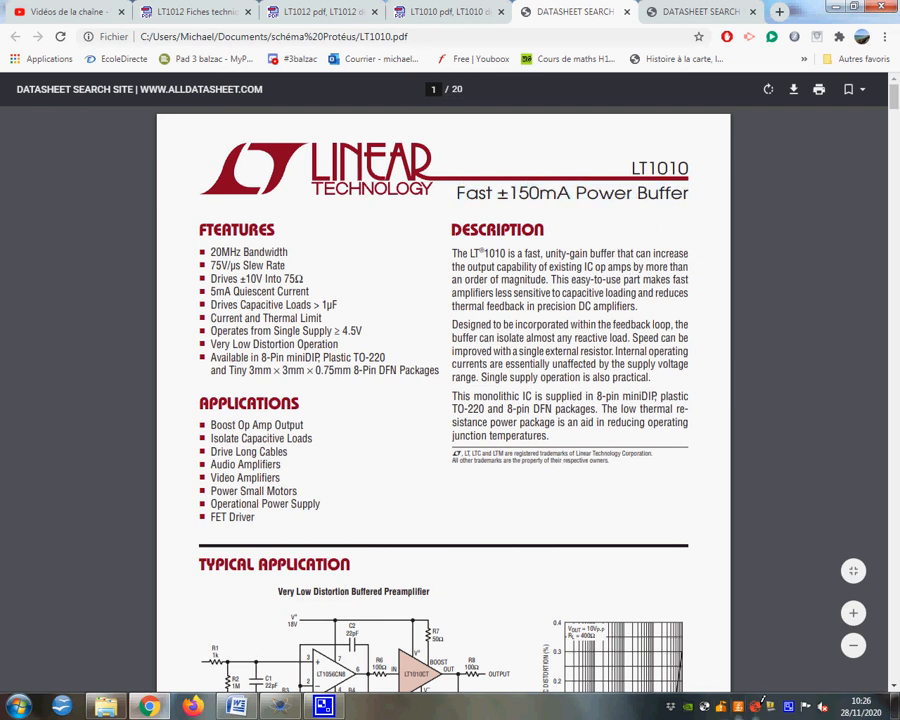